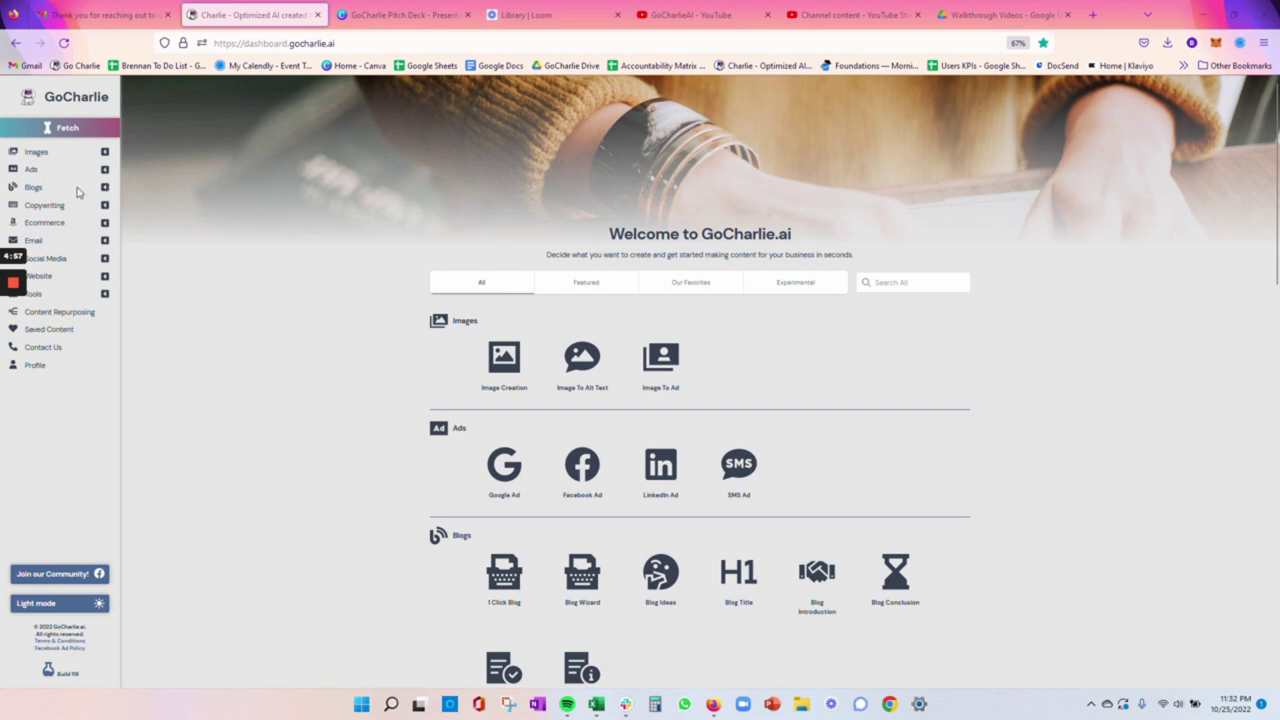
Open the Blog Wizard content brief from the Blogs section of the sidebar.
click(105, 188)
click(82, 224)
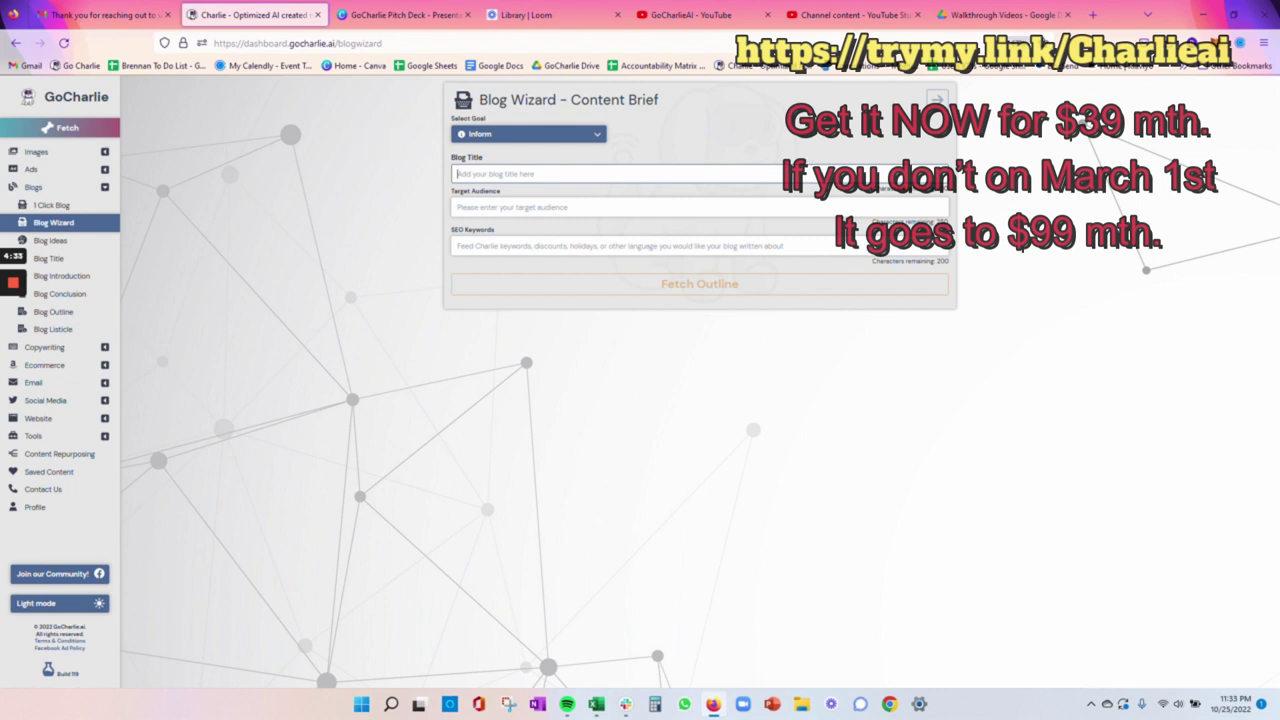
Keep the goal as Inform and title the blog 'Why Cristiano Ronaldo is the greatest soccer player ever'.
click(527, 137)
click(620, 172)
text(Why Cristiano Ronaldo is the greatest soccerplay)
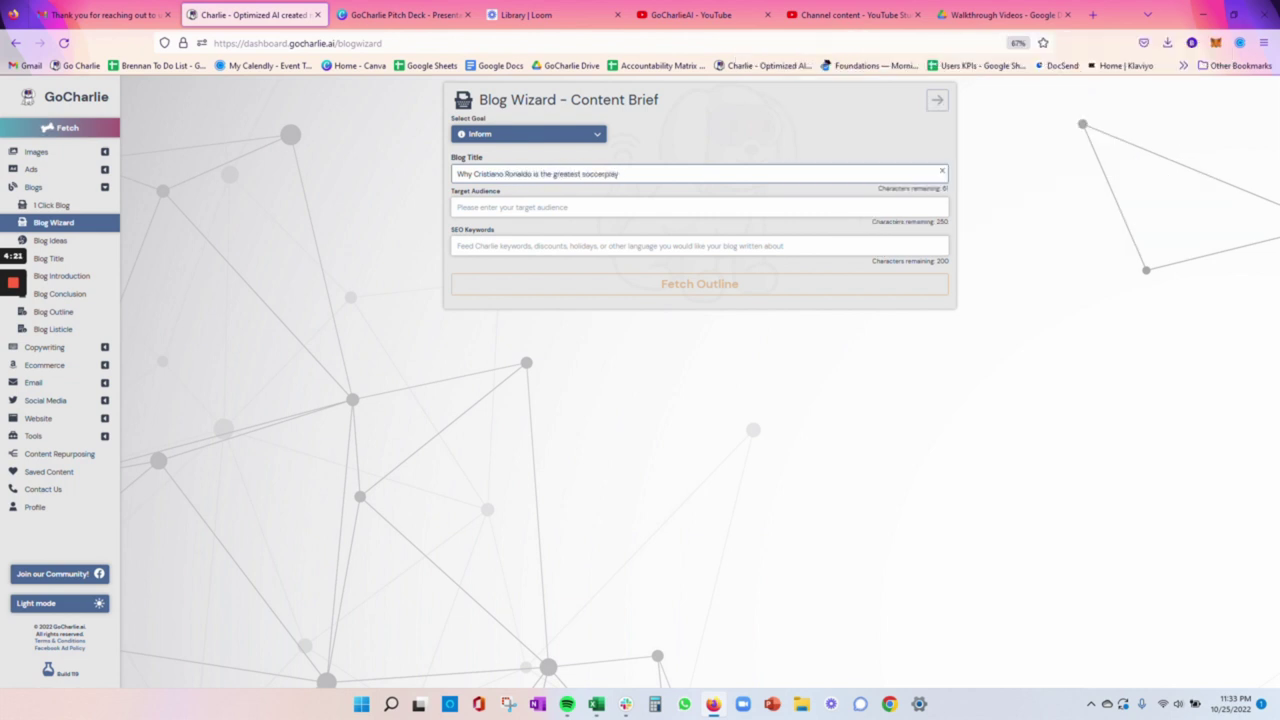
key(BackSpace)
key(BackSpace)
key(BackSpace)
text(layer ever)
Set the target audience to Read Madrid Fans, Soccer fanatics, Messi Lovers, Sports Writers.
key(Tab)
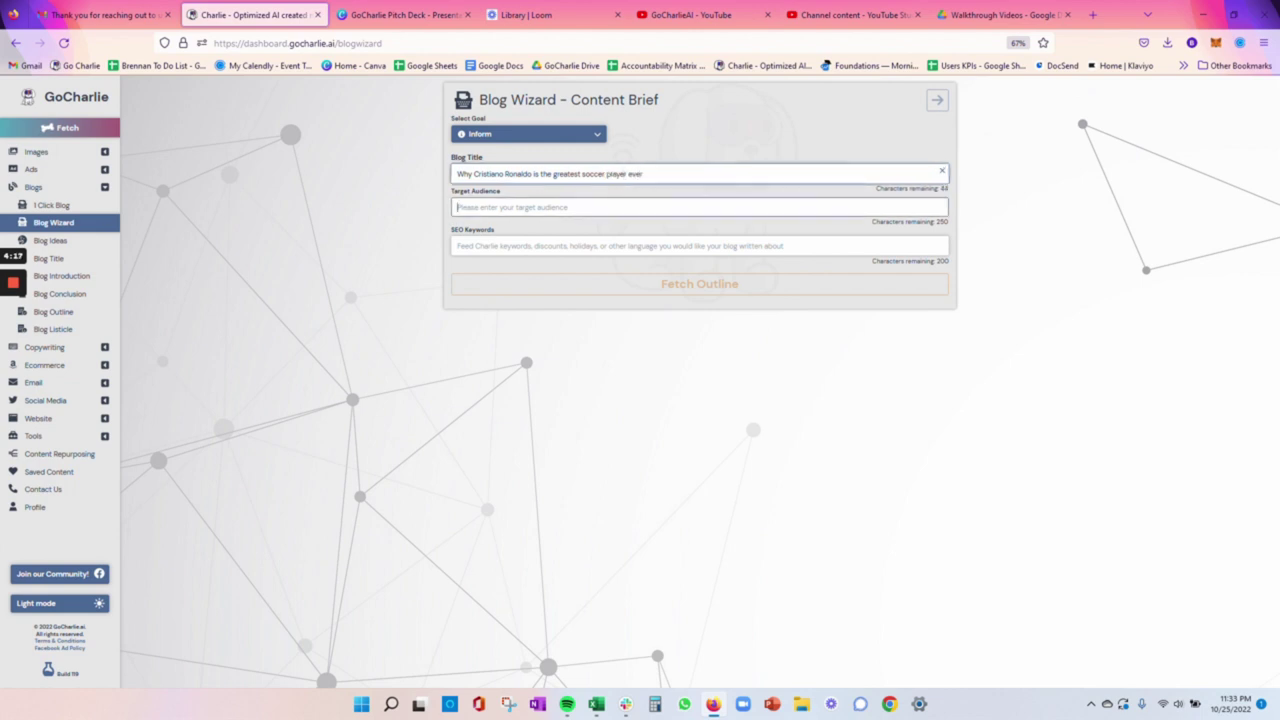
text(Read)
text( Madri)
text(d Fans, Soccer fantas)
key(BackSpace)
text(tics)
key(BackSpace)
key(BackSpace)
key(BackSpace)
key(BackSpace)
key(BackSpace)
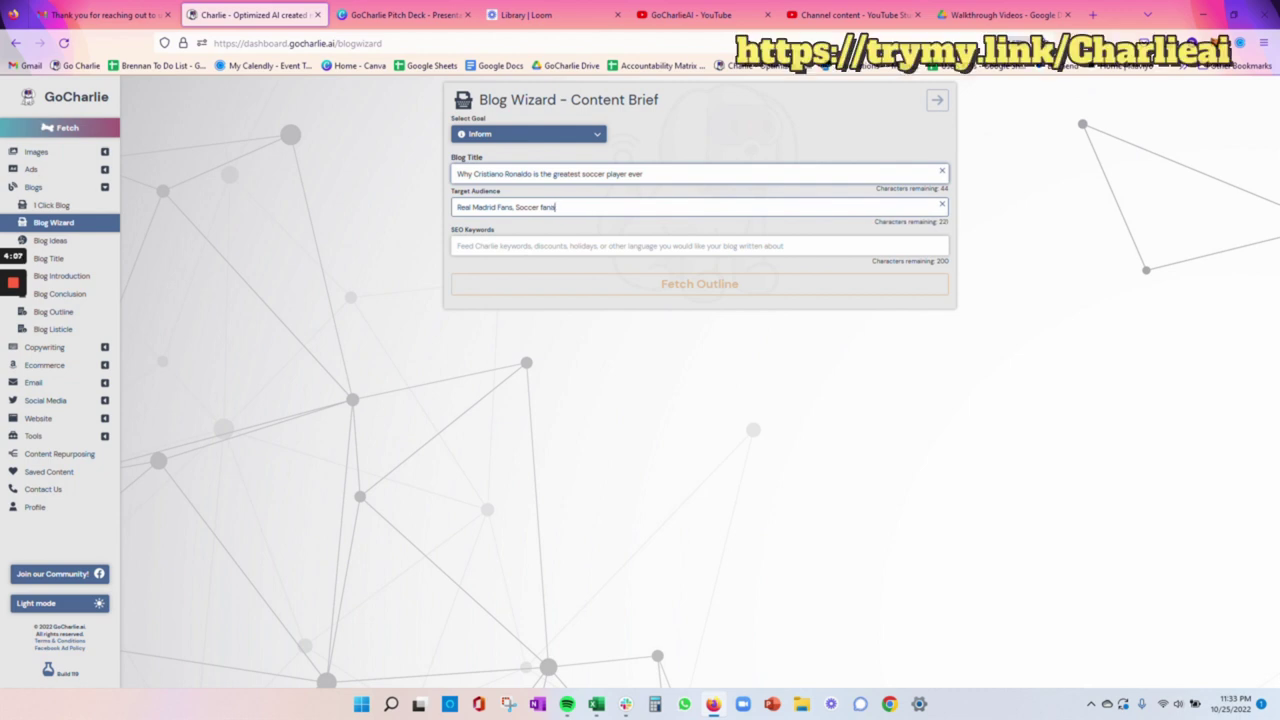
text(atics, Messi Lovers,)
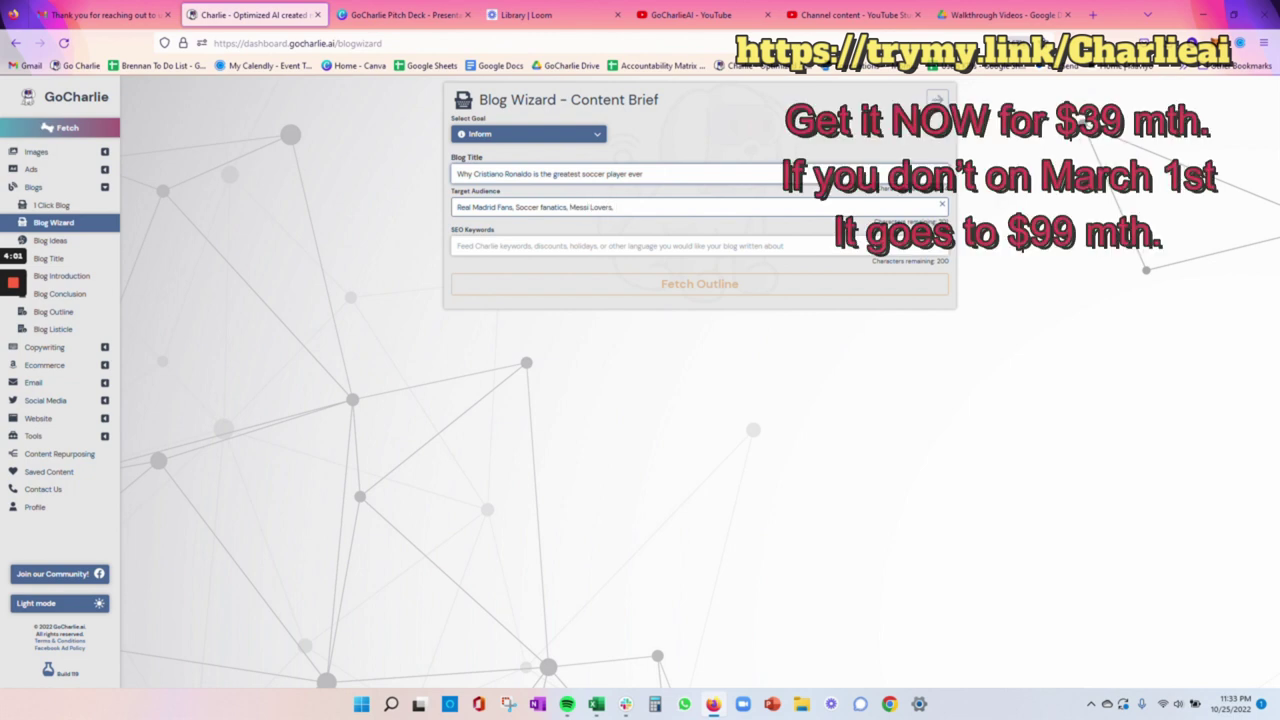
text( Sports Writers)
Enter SEO keywords 'Ronaldo, CR7, The Best Soccer Player who ever lived' and fetch the outline.
key(Tab)
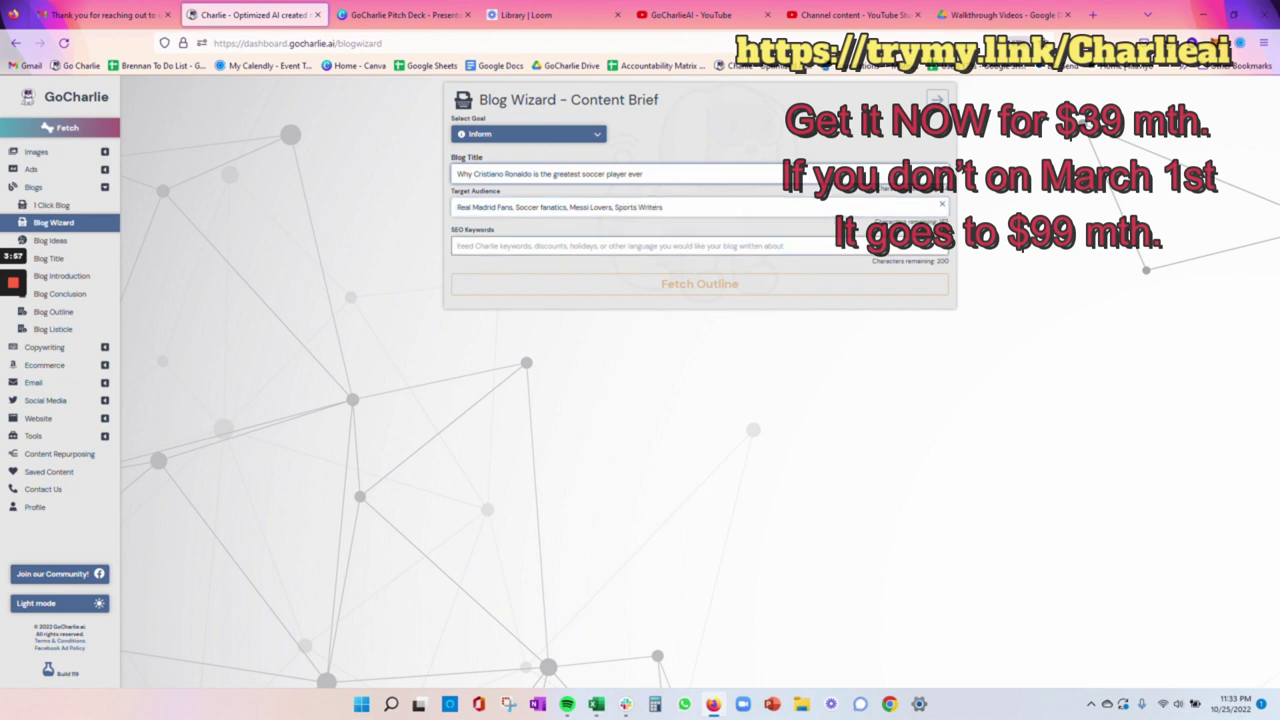
text(Ronaldo)
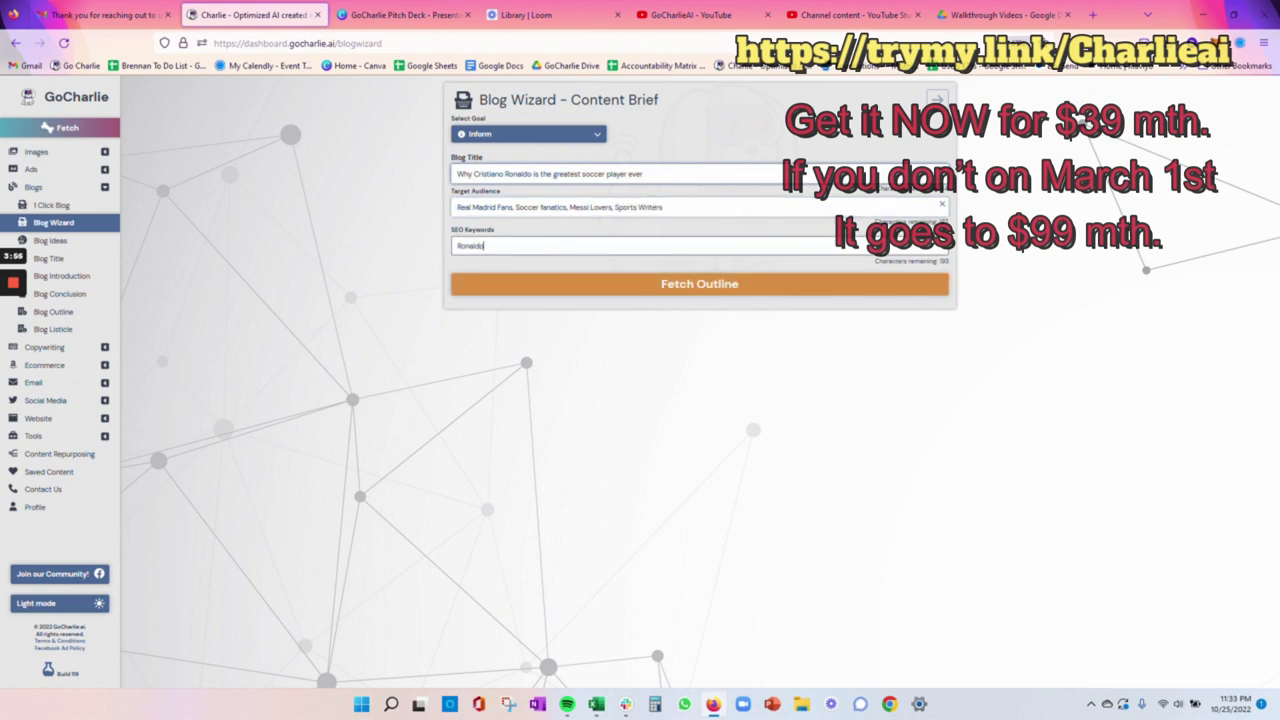
text(, CR7, The Best Soccer Player who ever lived)
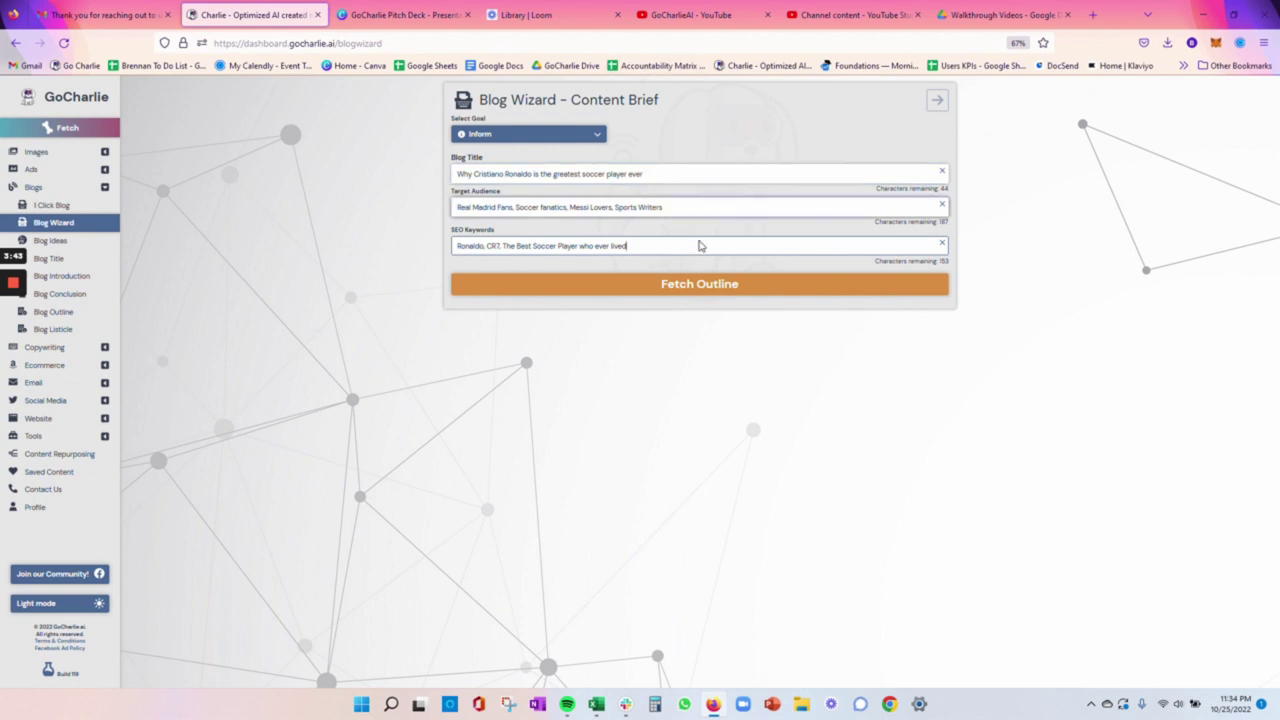
click(729, 285)
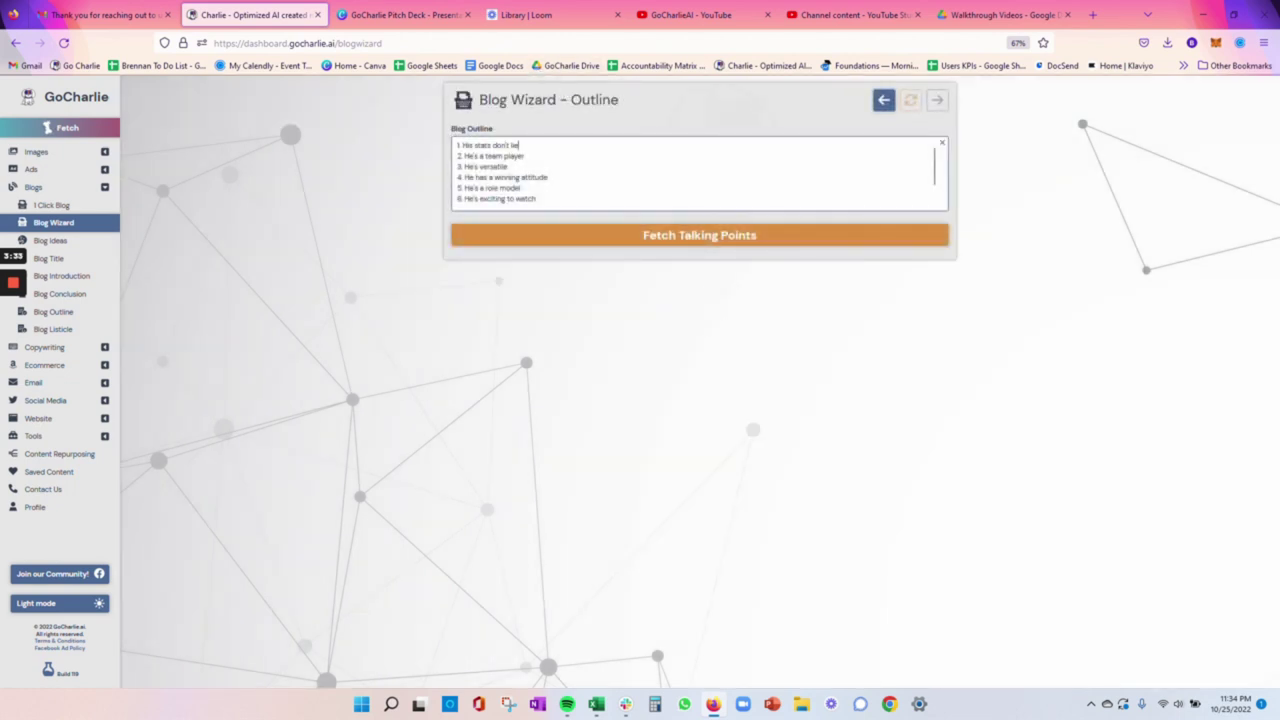
Correct outline point 3 to 'He's versatile and agile', review all eight points, and generate talking points.
key(Down)
key(Down)
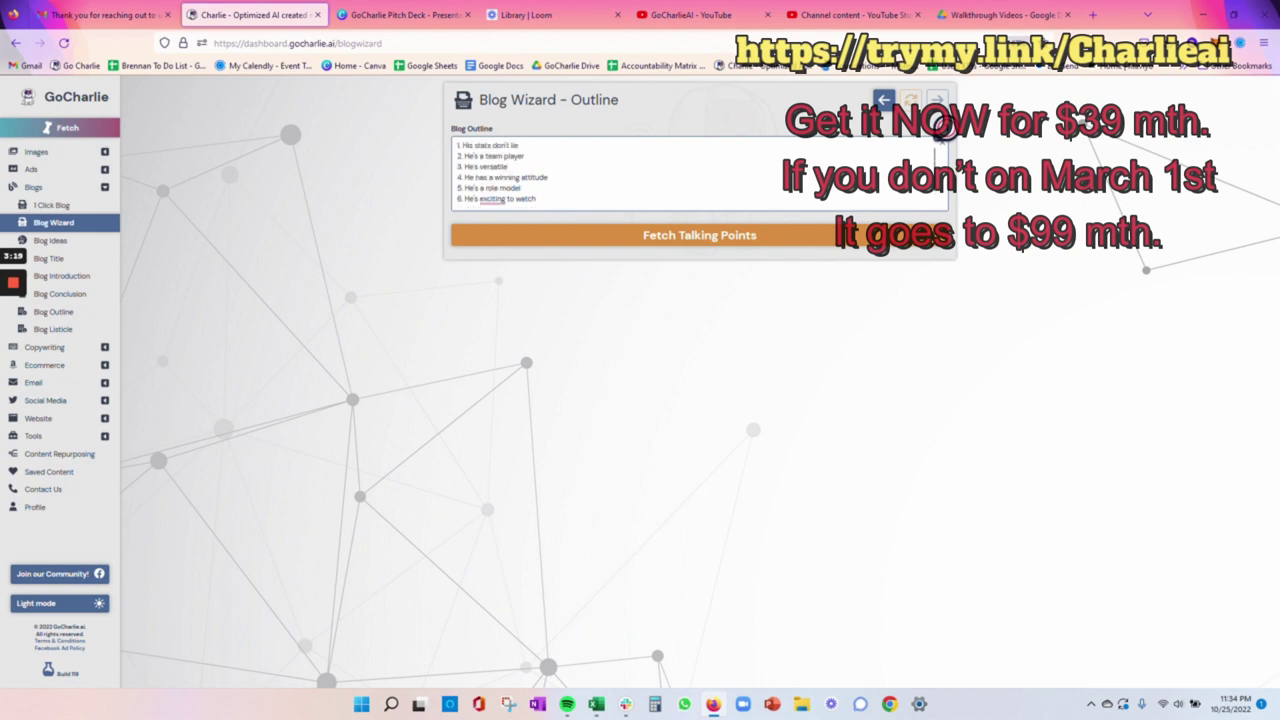
text(ile)
key(ctrl+Home)
key(shift+Right)
key(shift+Right)
key(shift+Right)
key(shift+Right)
key(shift+Right)
key(shift+Right)
key(shift+Right)
key(shift+Right)
key(shift+Right)
key(shift+Right)
key(shift+Right)
key(shift+Right)
key(shift+Right)
key(shift+Right)
key(shift+Right)
key(shift+Right)
key(shift+Right)
key(shift+Right)
key(shift+Right)
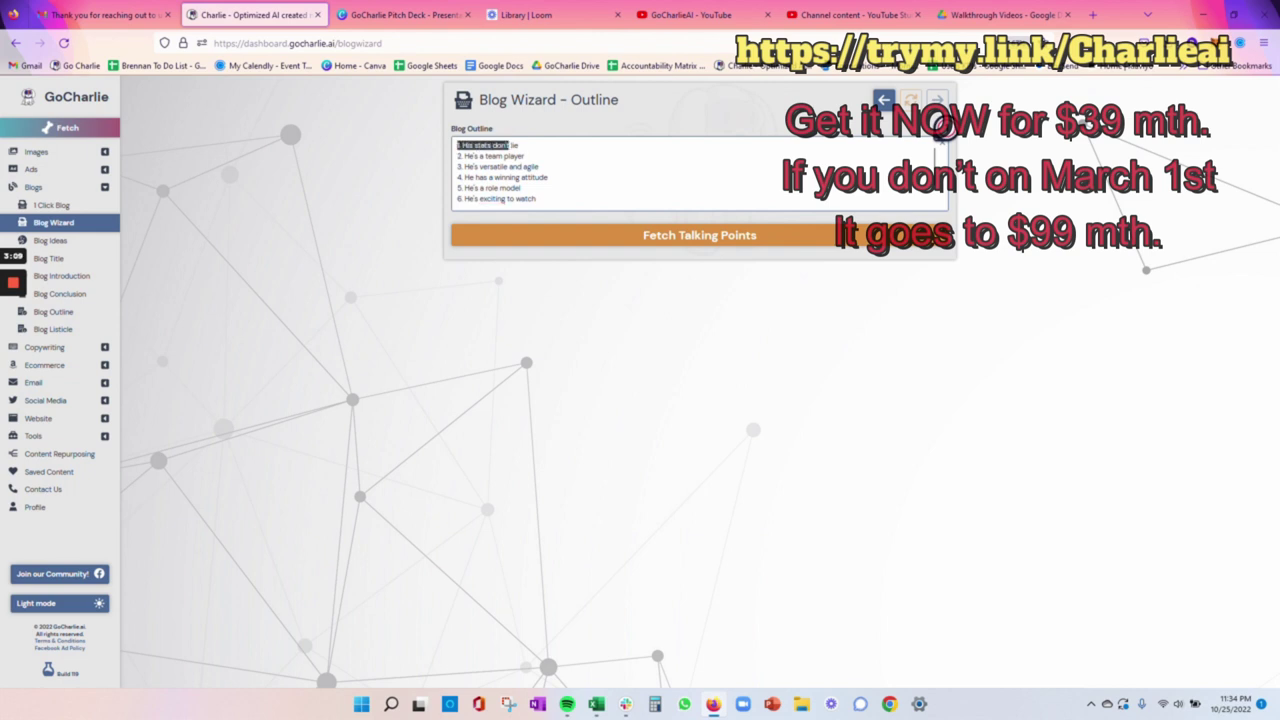
key(Down)
key(shift+Home)
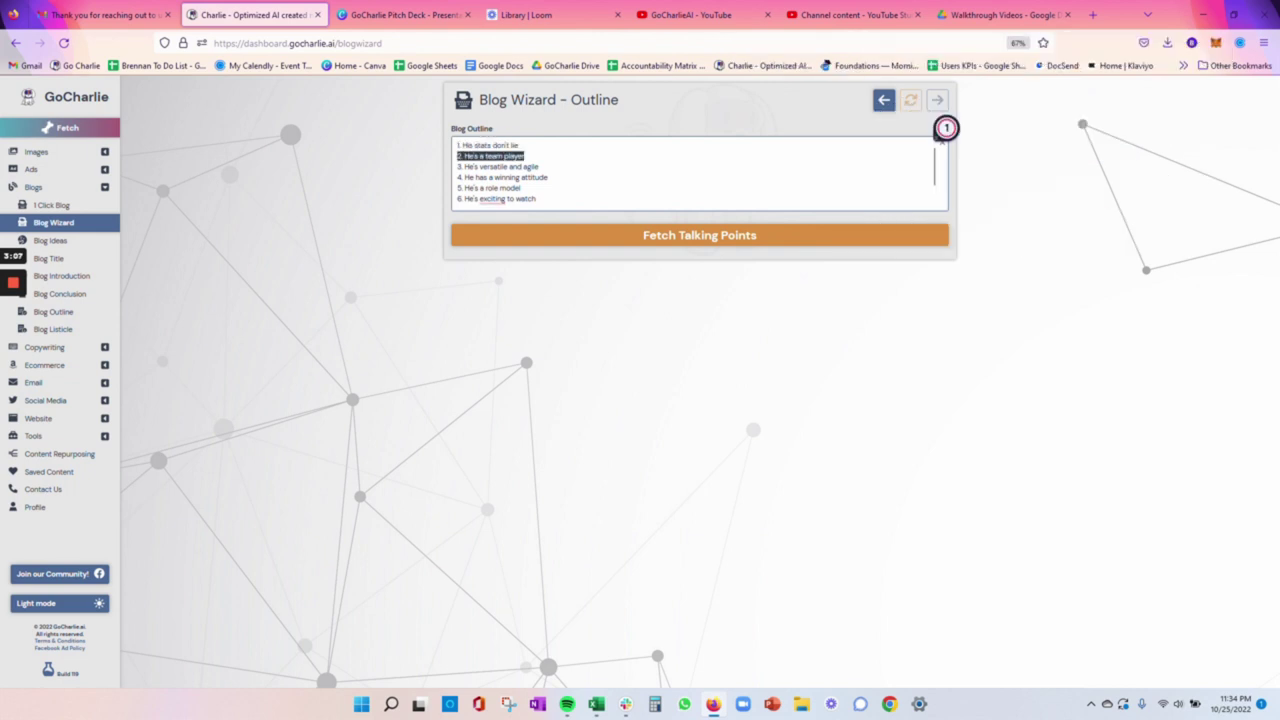
scroll(700, 175, down, 1)
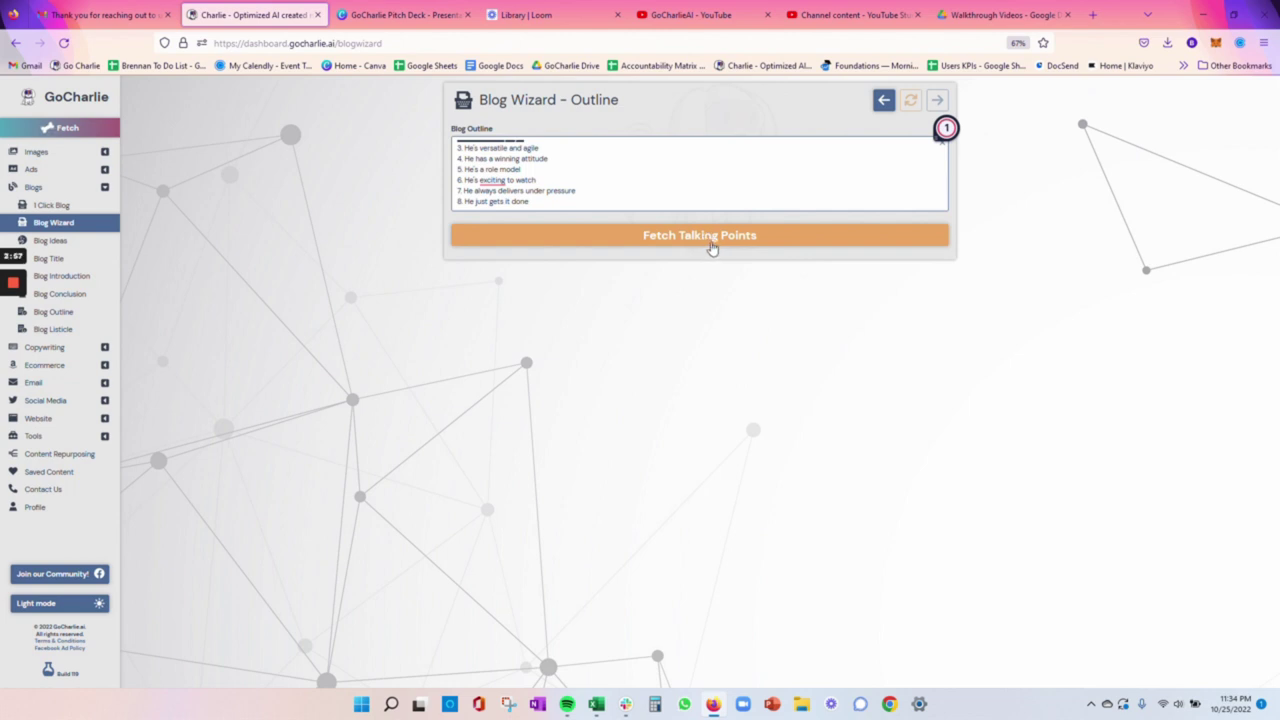
click(712, 247)
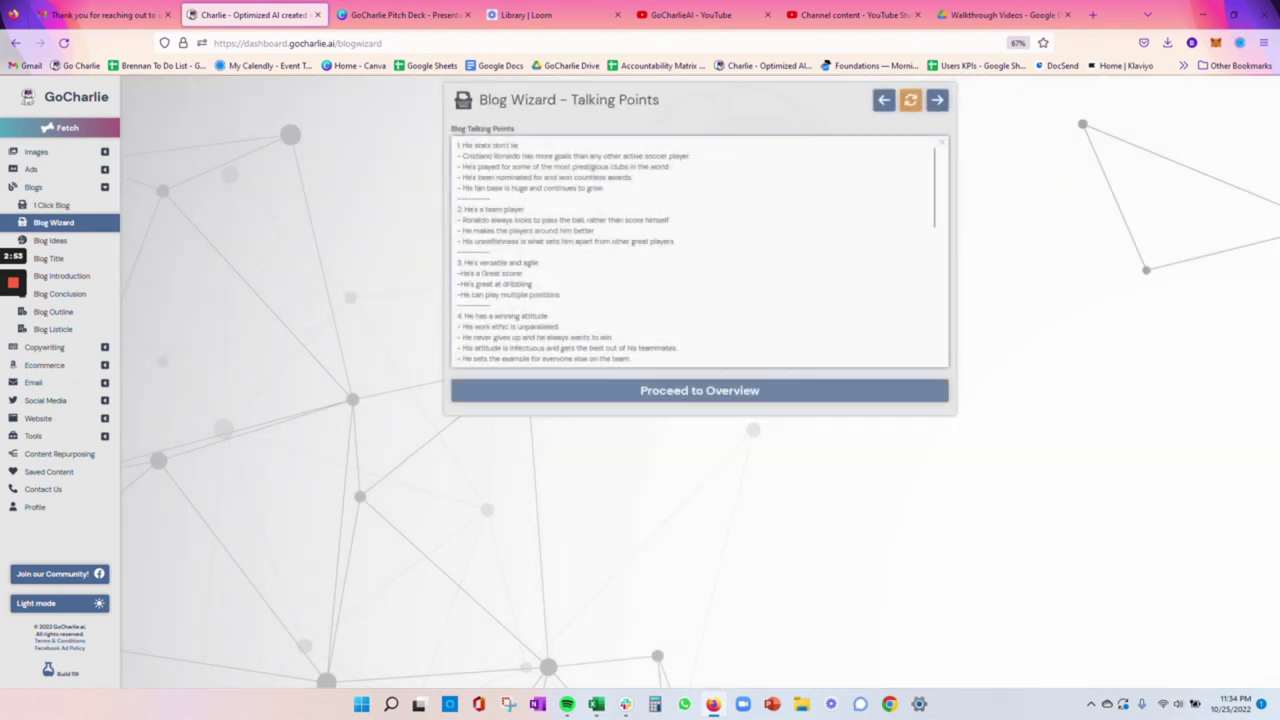
Review the talking points for all eight outline headings and proceed to the Overview.
scroll(699, 250, down, 10)
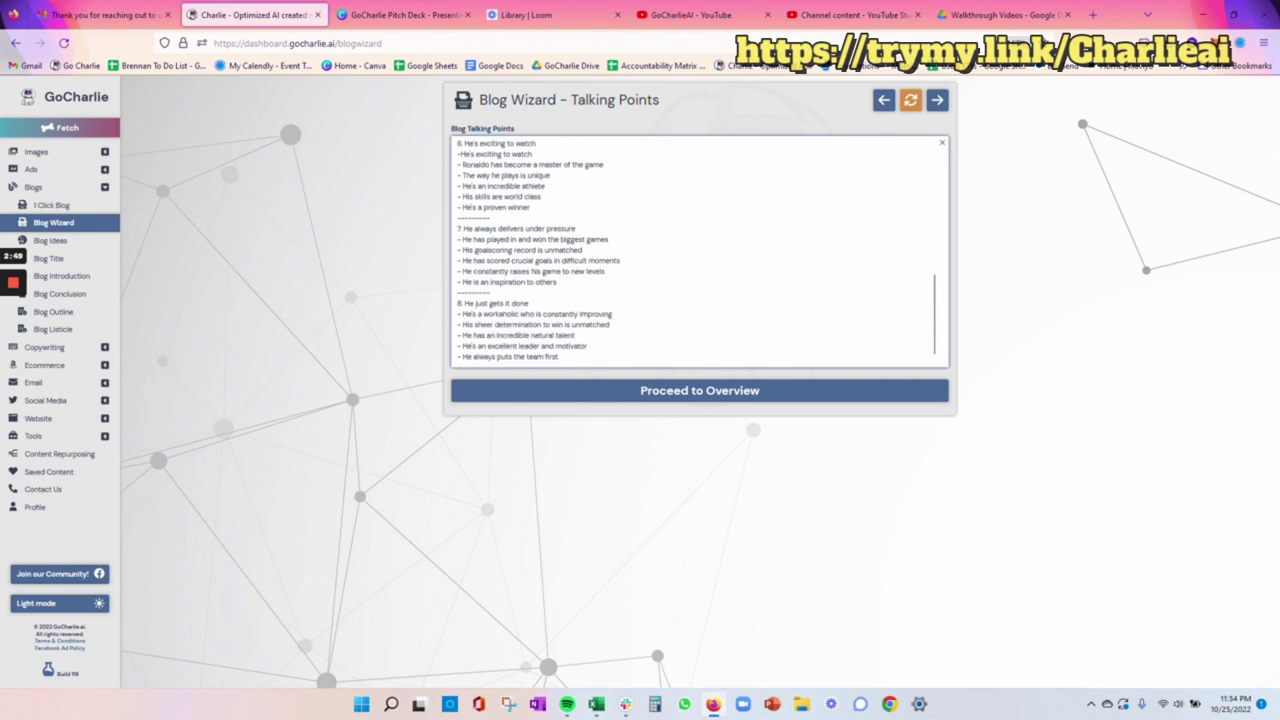
scroll(699, 250, up, 10)
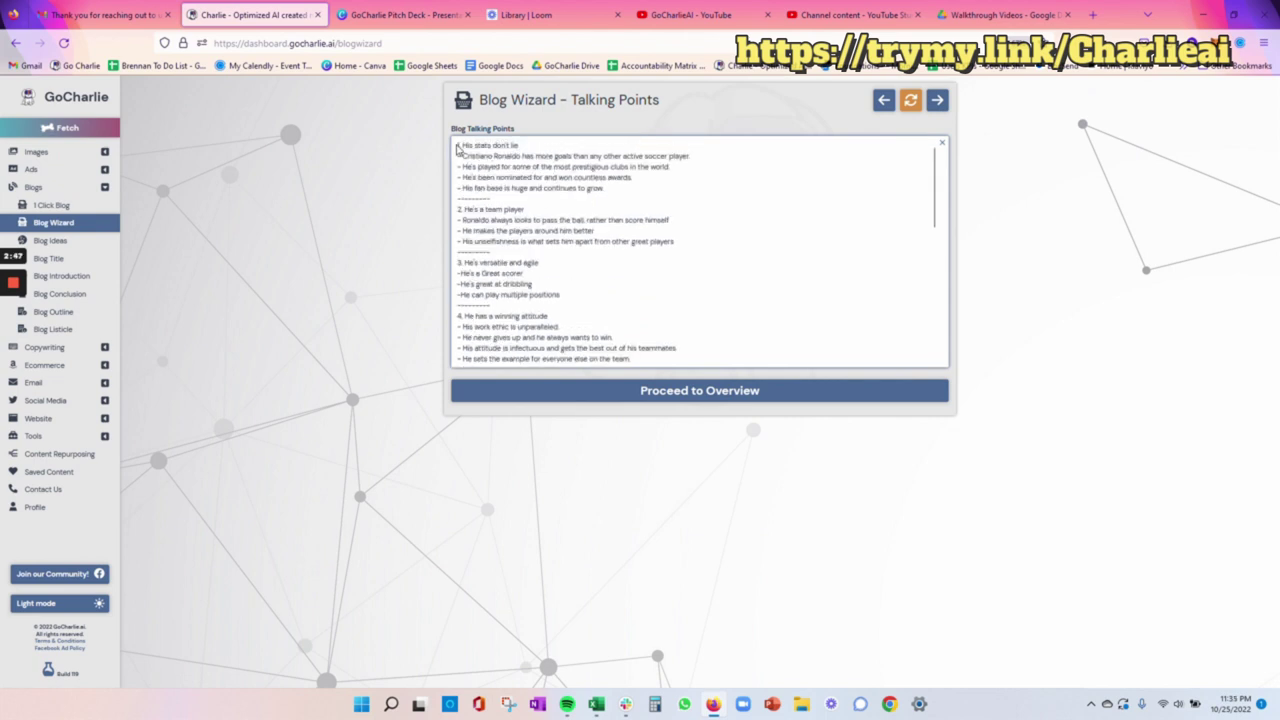
drag(457, 145, 605, 188)
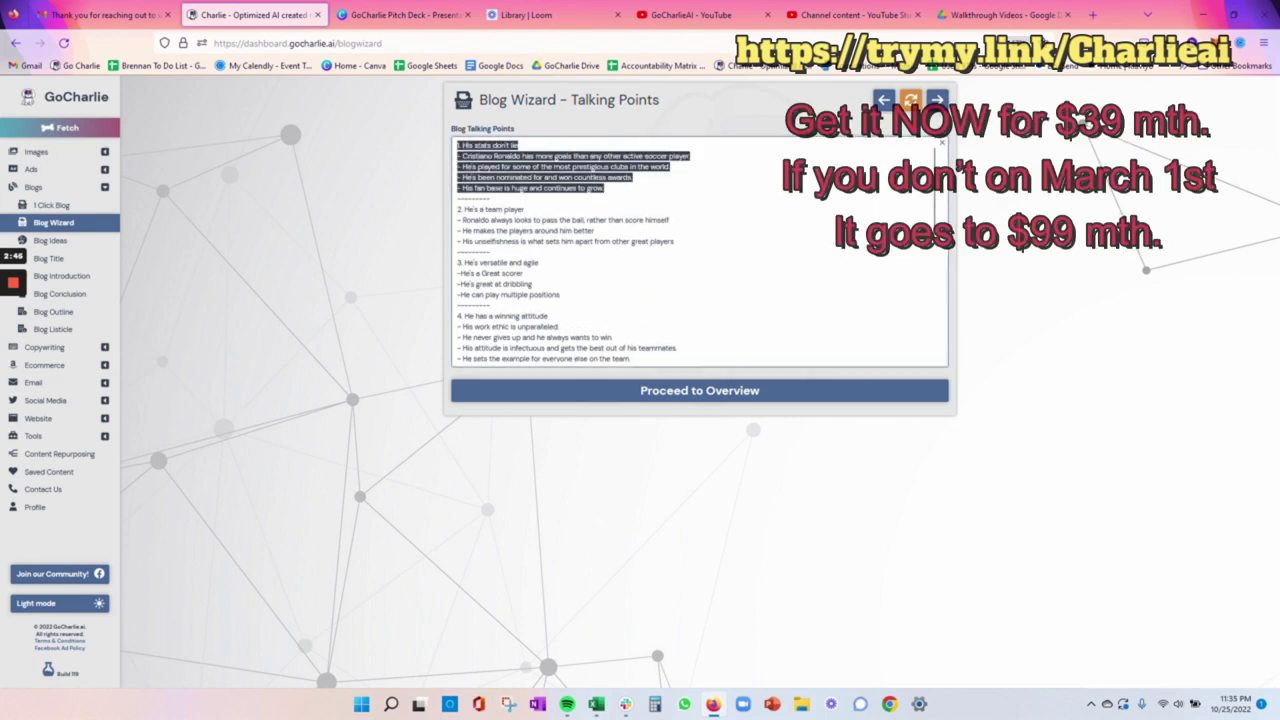
key(Right)
scroll(941, 137, down, 5)
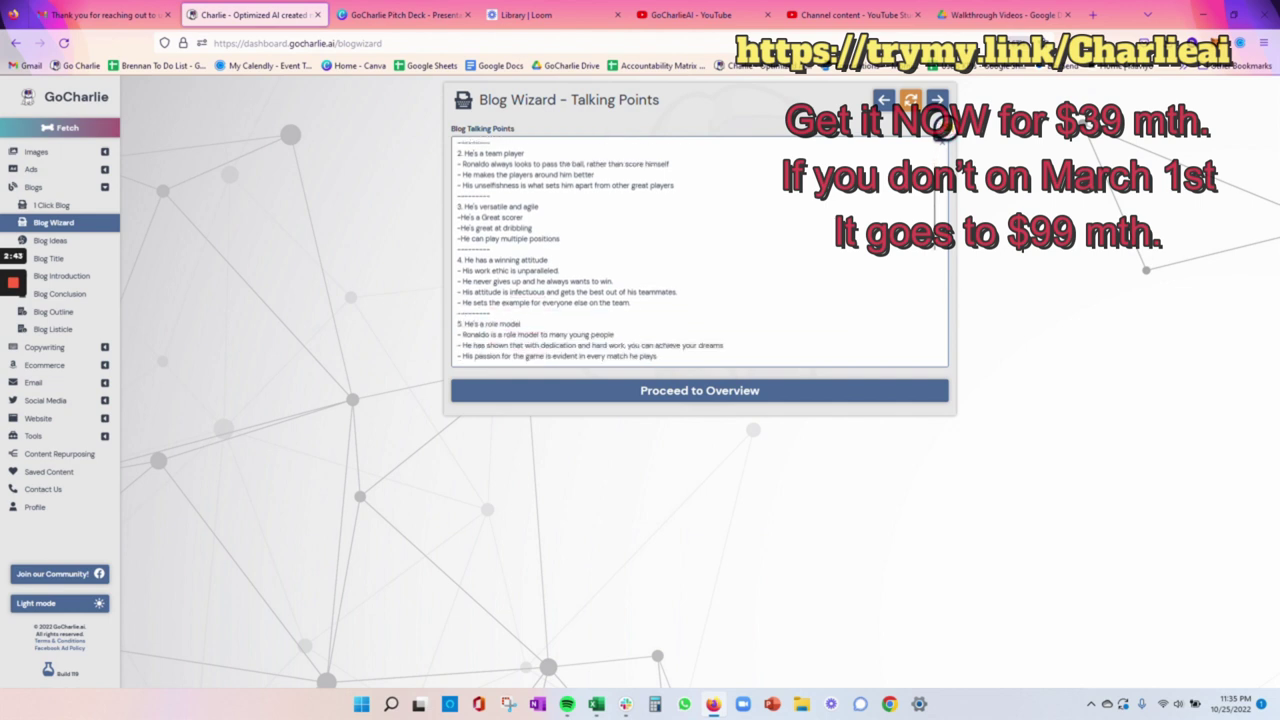
scroll(941, 137, down, 3)
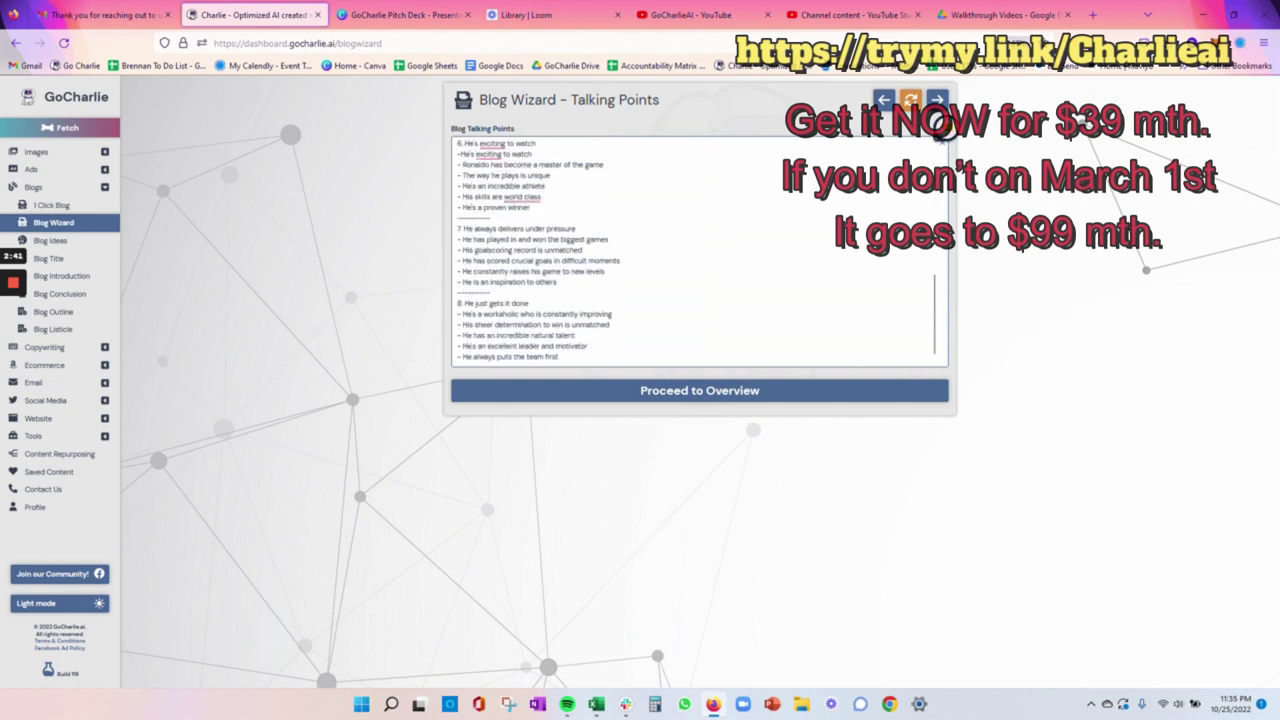
scroll(940, 135, up, 6)
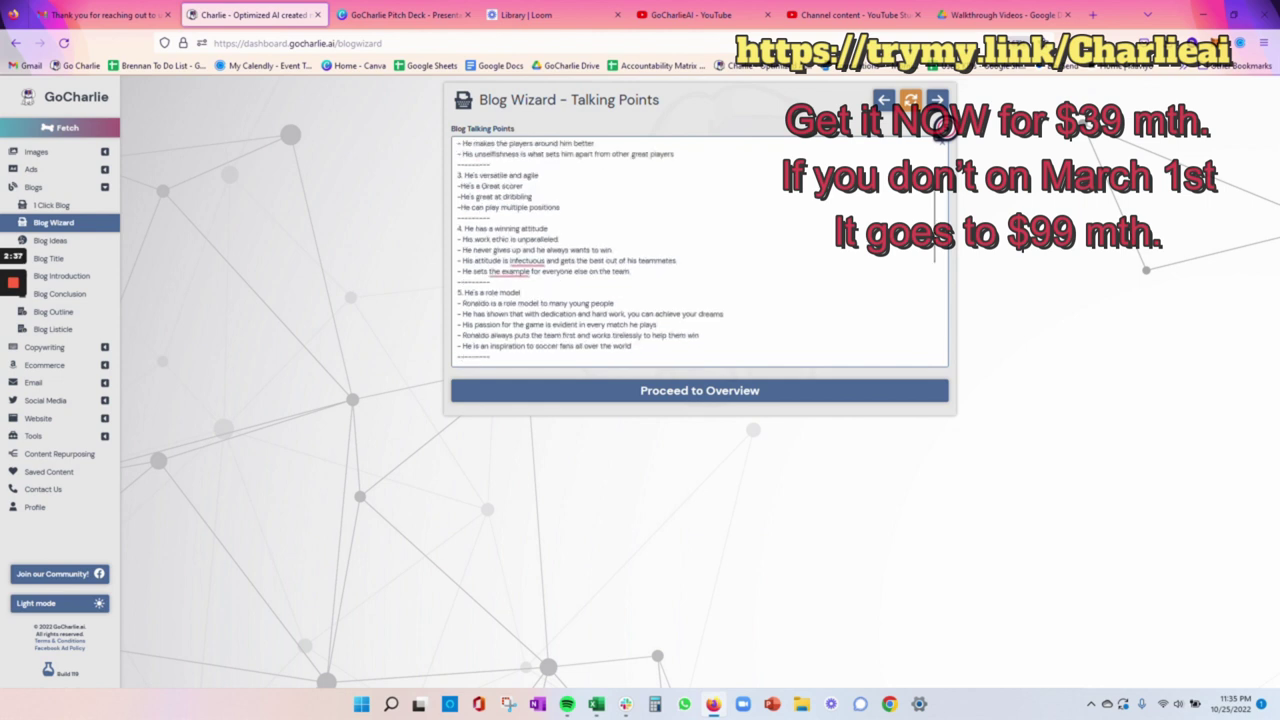
scroll(941, 137, up, 3)
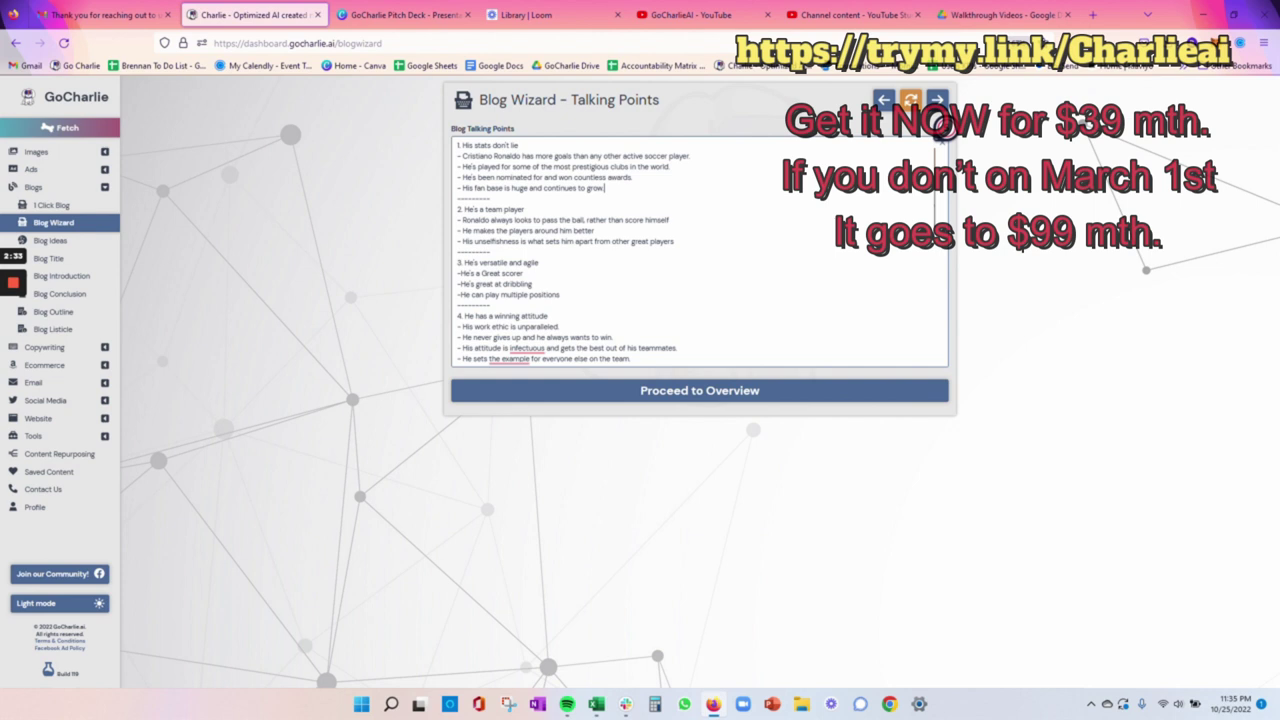
scroll(940, 137, down, 3)
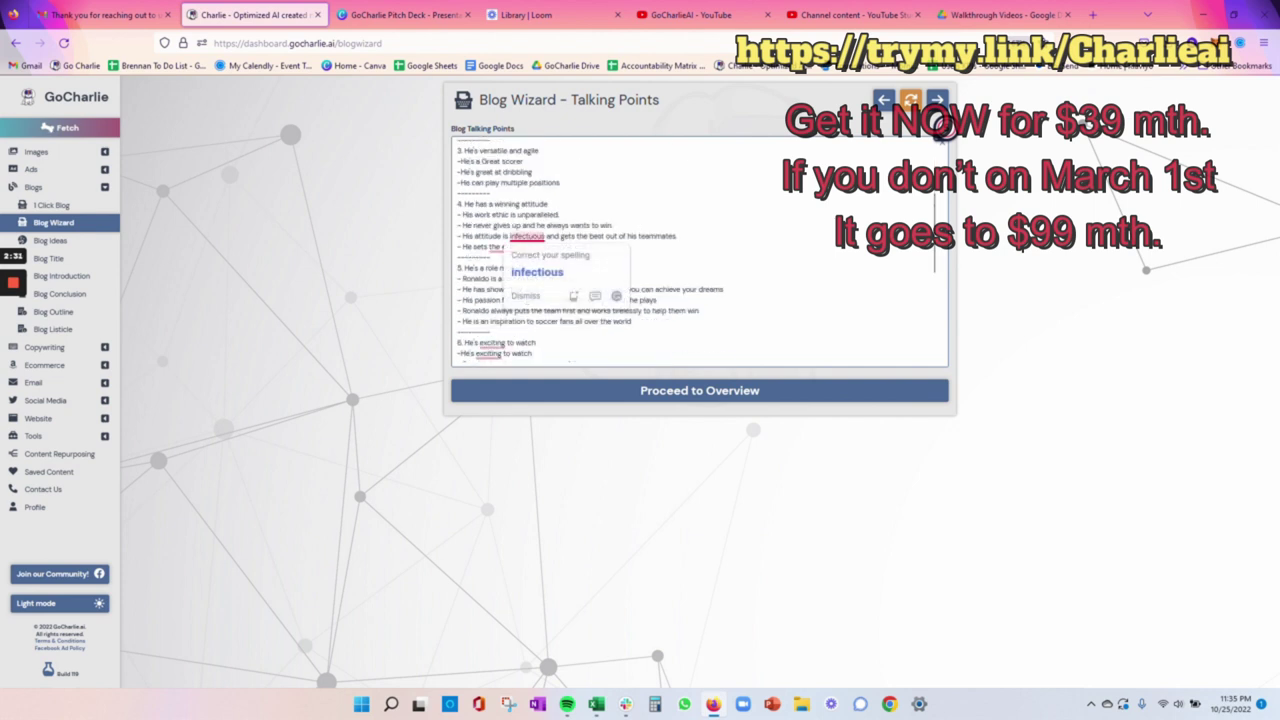
scroll(940, 137, down, 3)
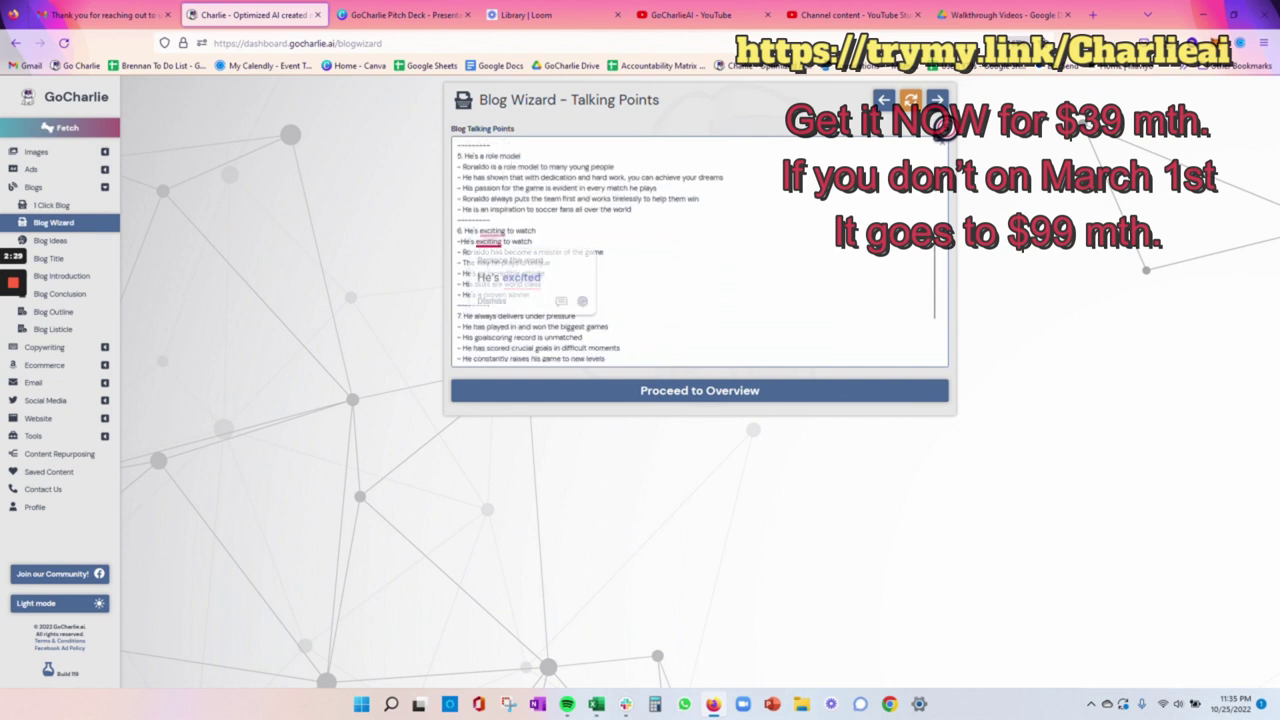
scroll(940, 137, down, 3)
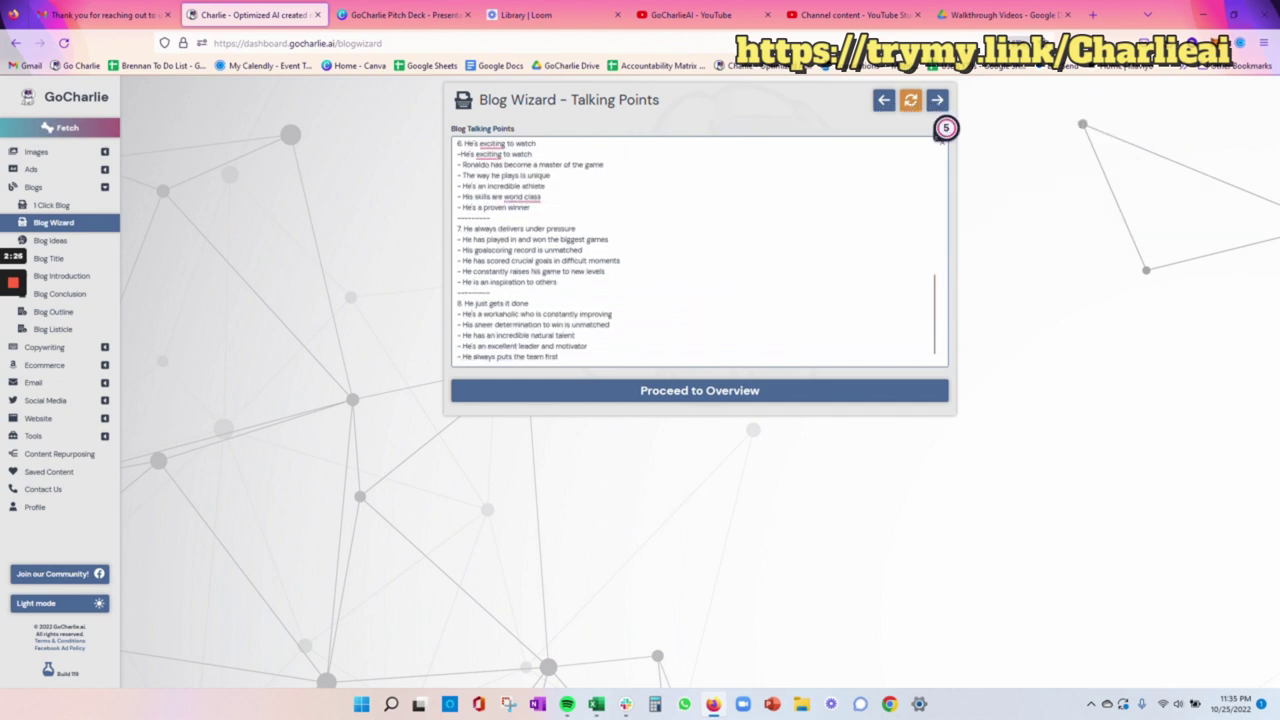
click(681, 395)
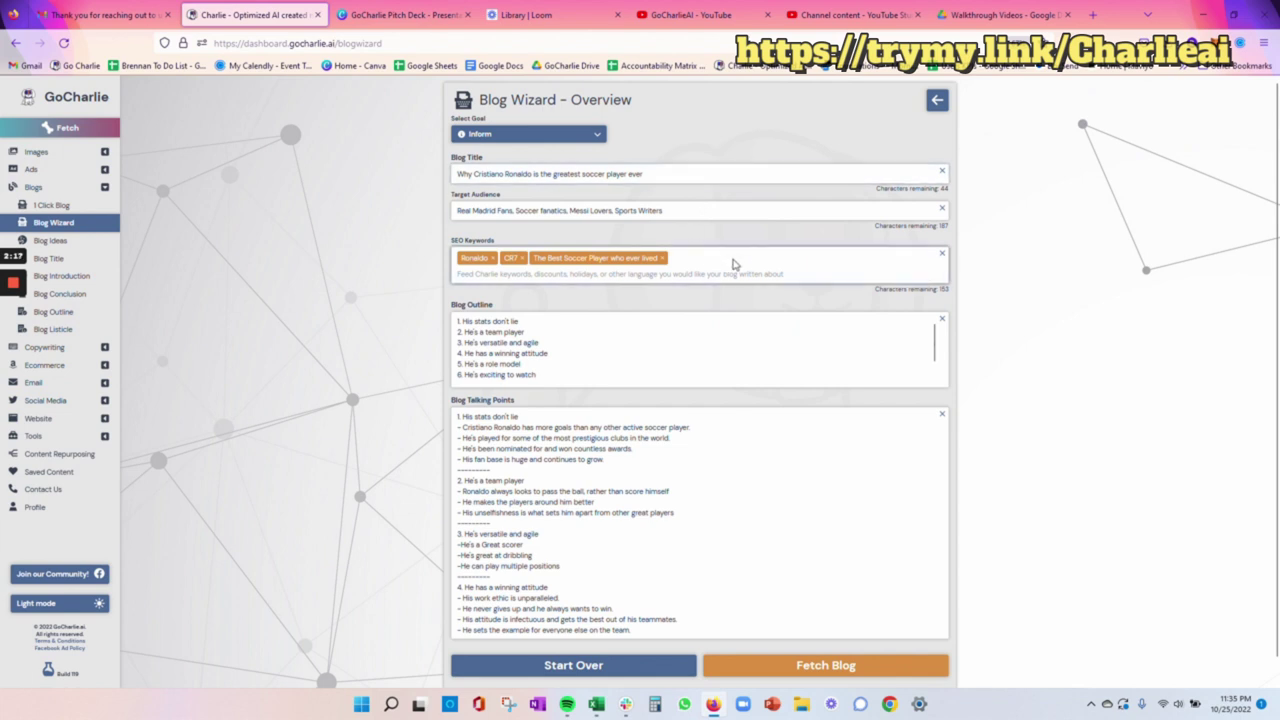
Change the blog goal to Persuade on the Overview and fetch the full blog post.
scroll(700, 350, down, 2)
scroll(700, 500, down, 1)
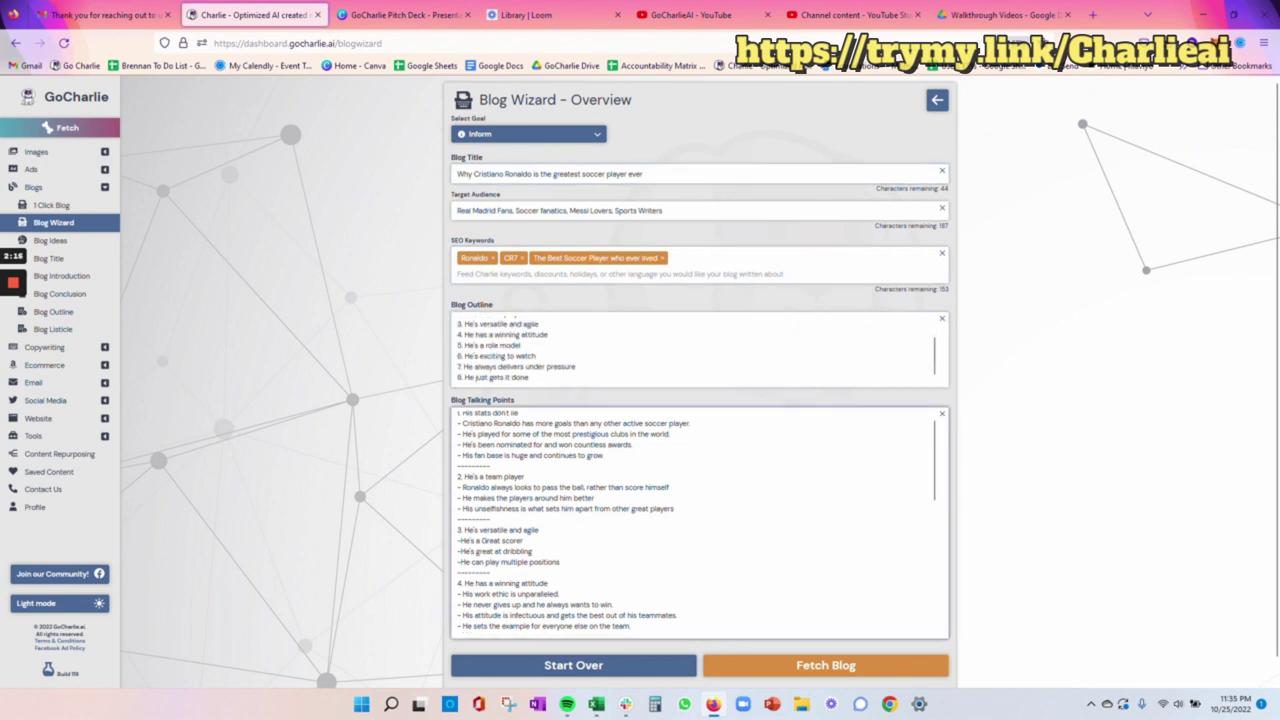
scroll(700, 520, down, 3)
scroll(750, 231, down, 1)
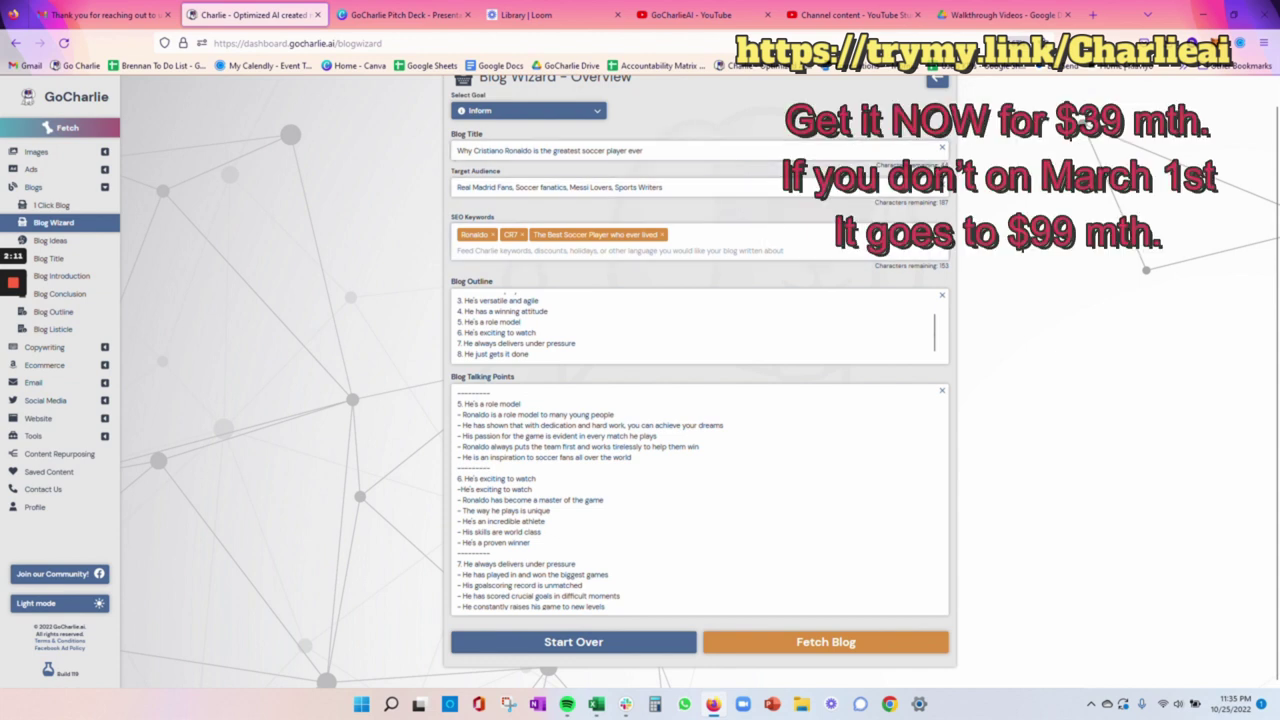
click(570, 112)
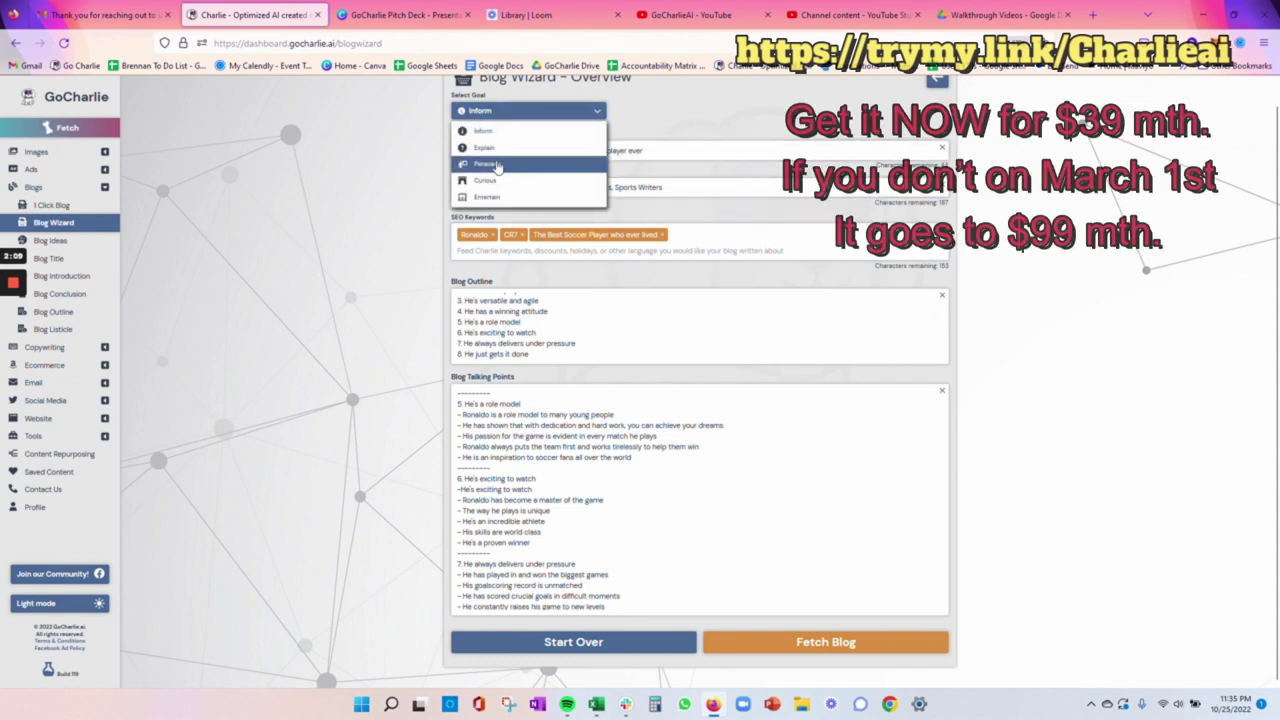
click(497, 166)
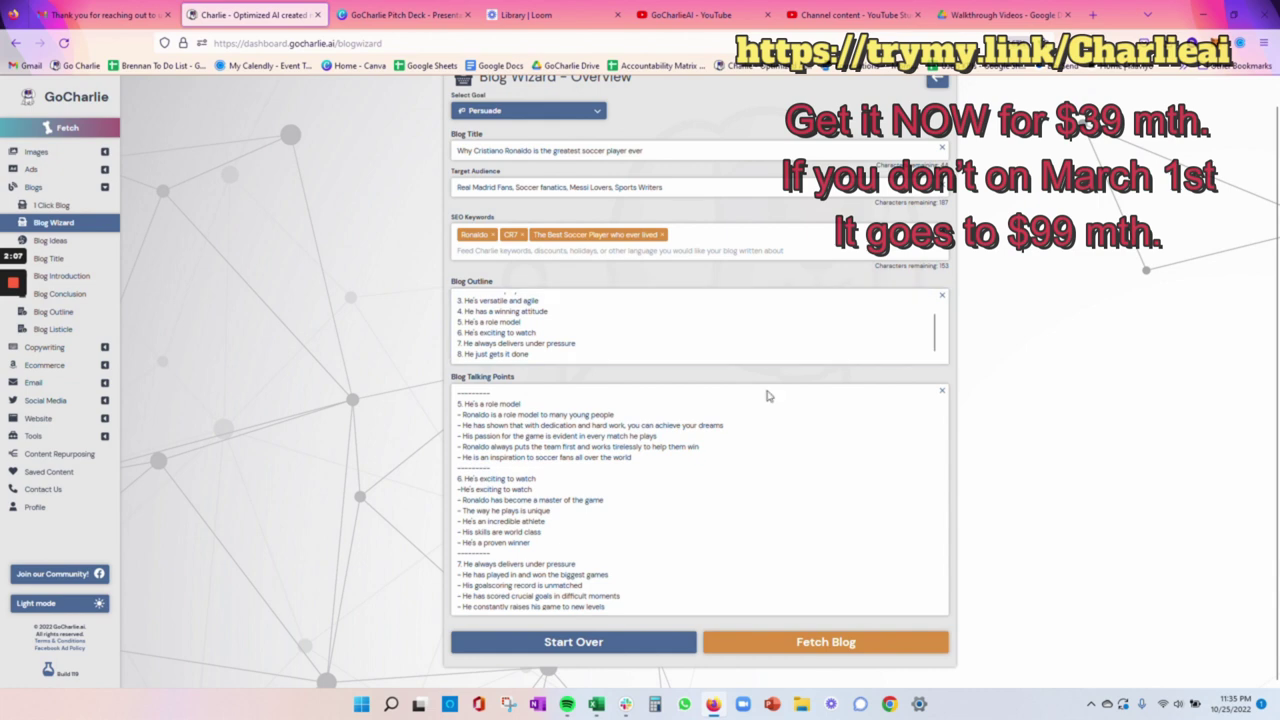
click(849, 643)
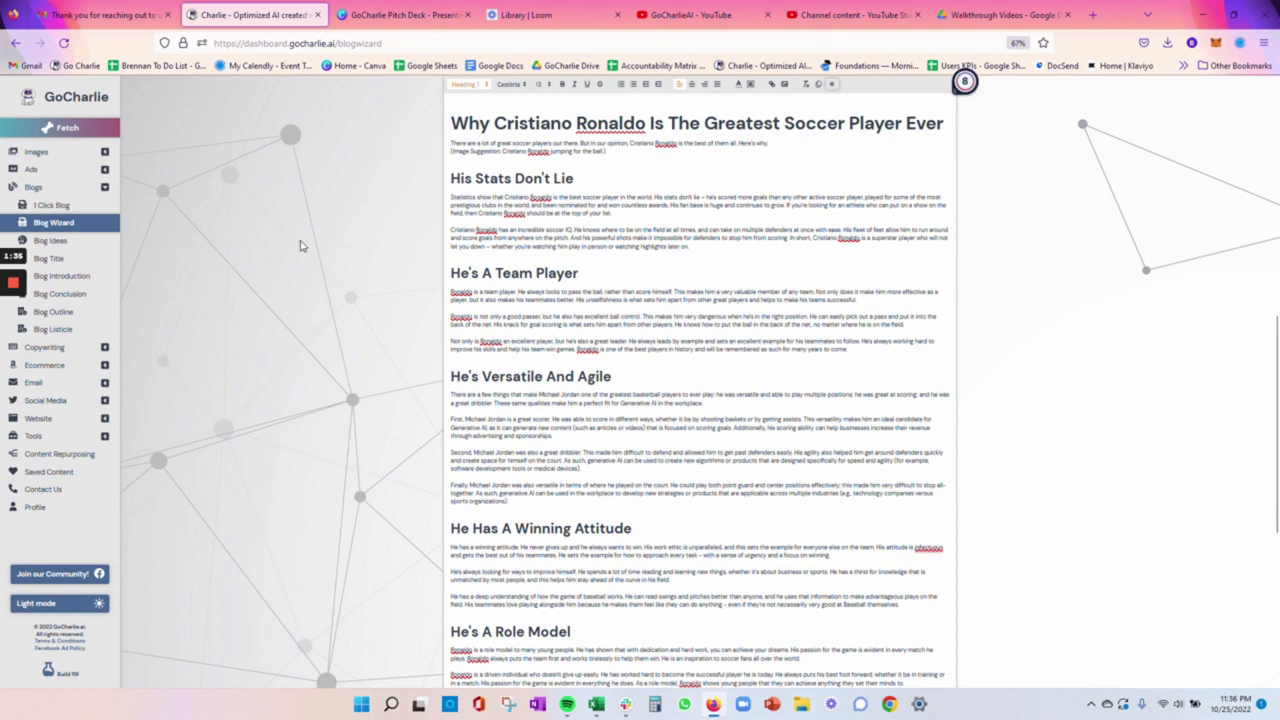
Scroll through the generated Ronaldo article and select its title and first section.
scroll(700, 390, down, 3)
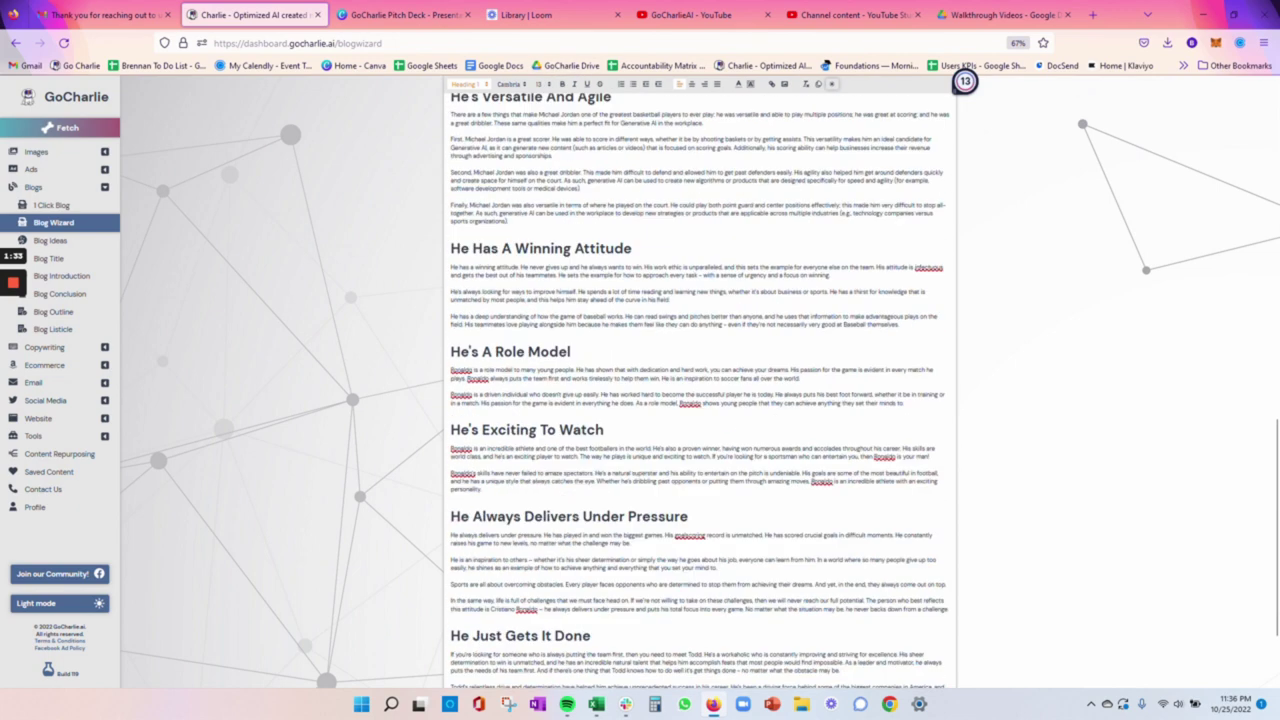
scroll(965, 81, down, 1)
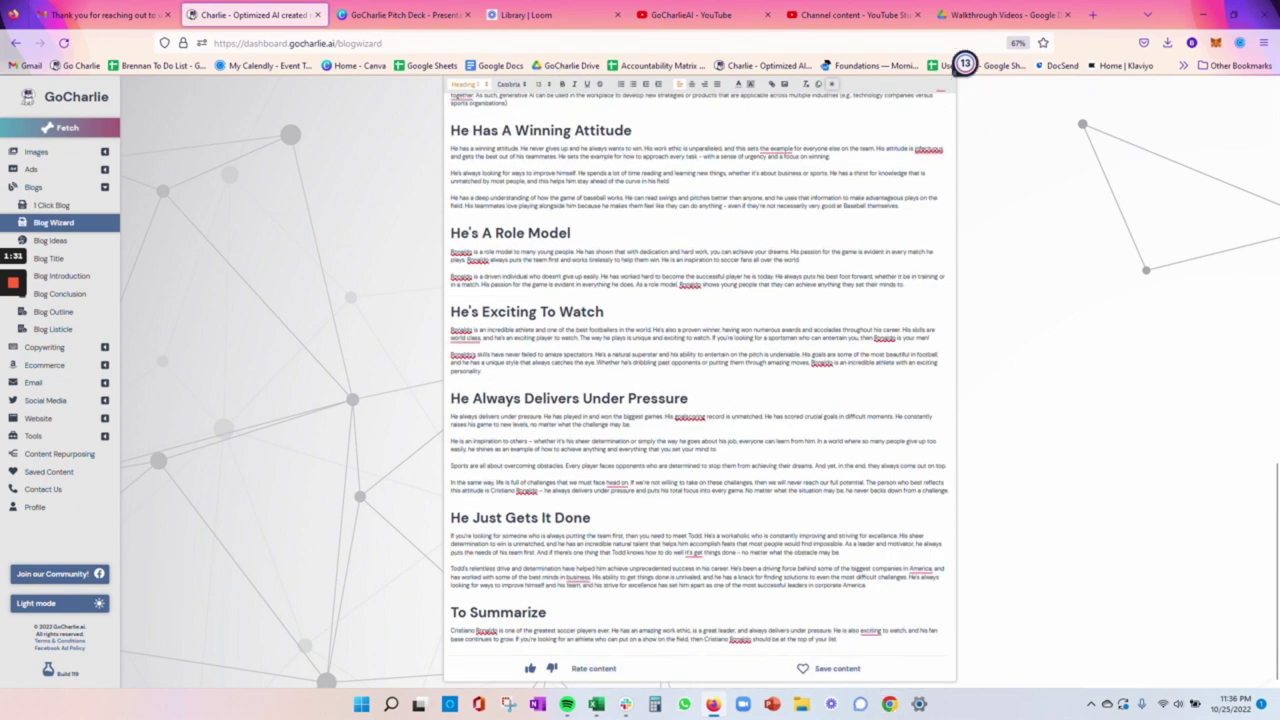
scroll(537, 248, up, 6)
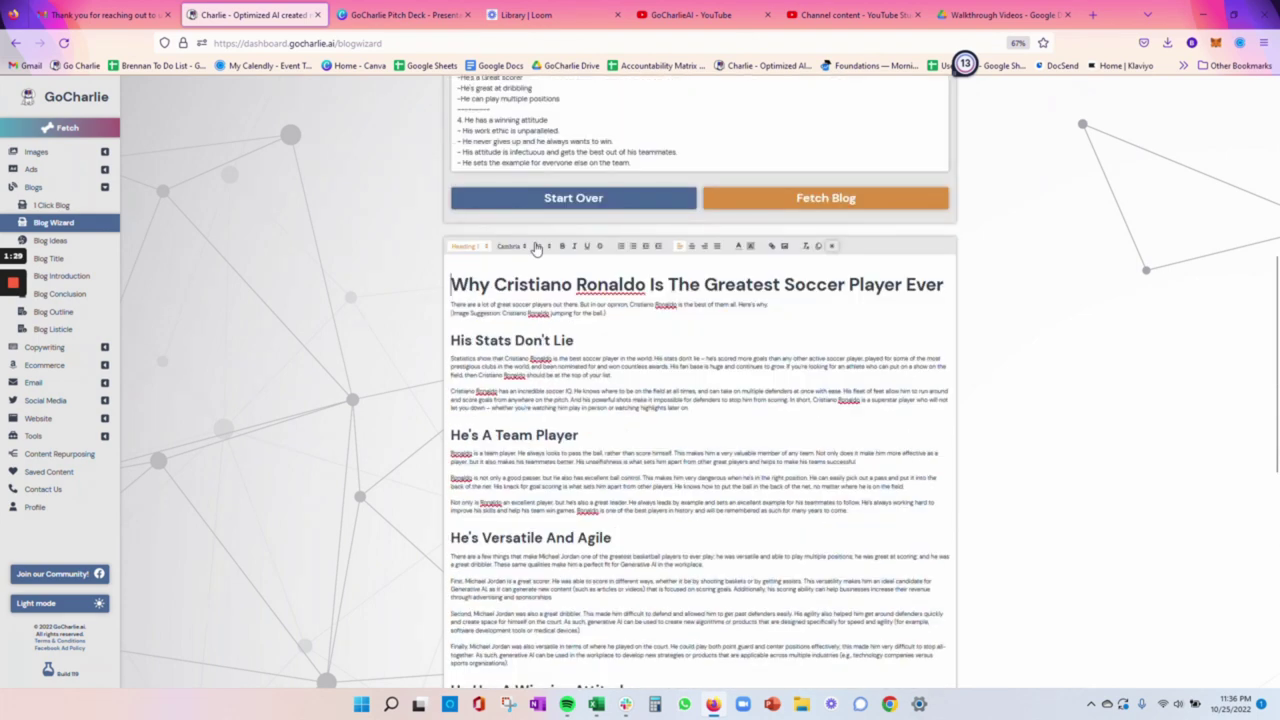
scroll(537, 248, down, 1)
key(shift+Down)
key(shift+Down)
key(shift+Down)
key(shift+Down)
key(shift+Down)
key(shift+Down)
key(shift+Down)
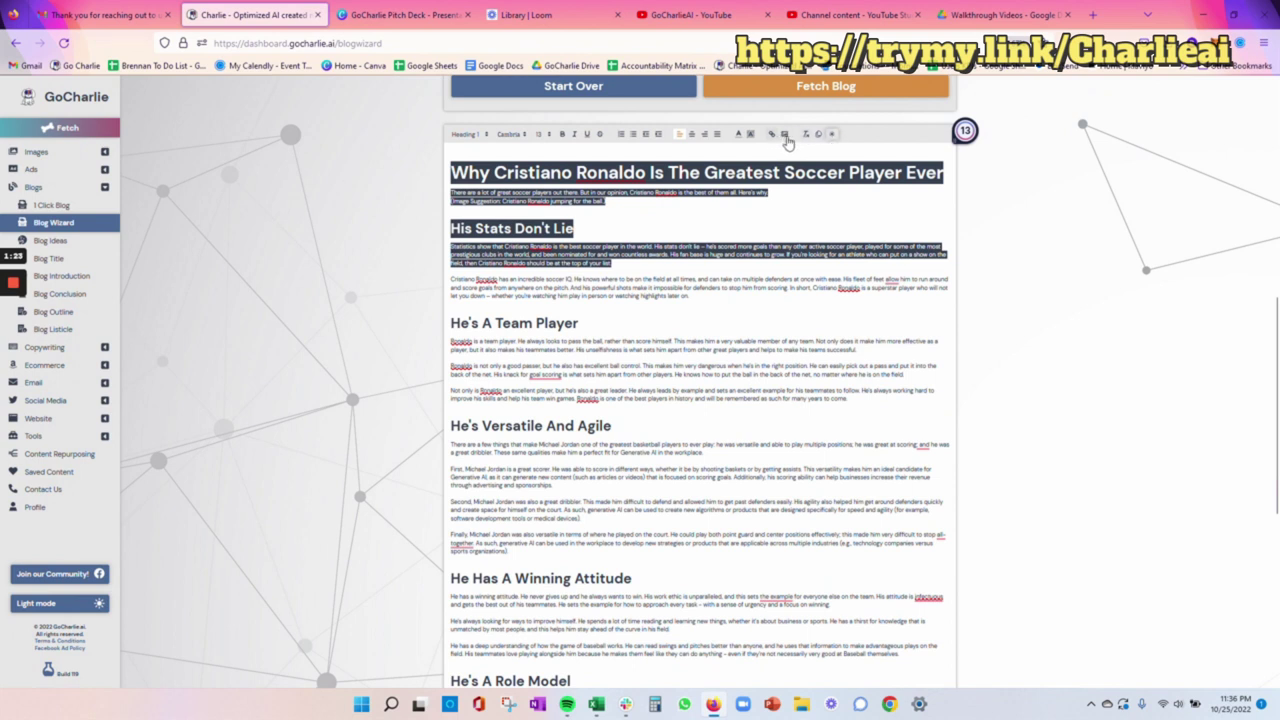
Copy the whole Ronaldo blog post to the clipboard using the editor's copy icon.
click(605, 201)
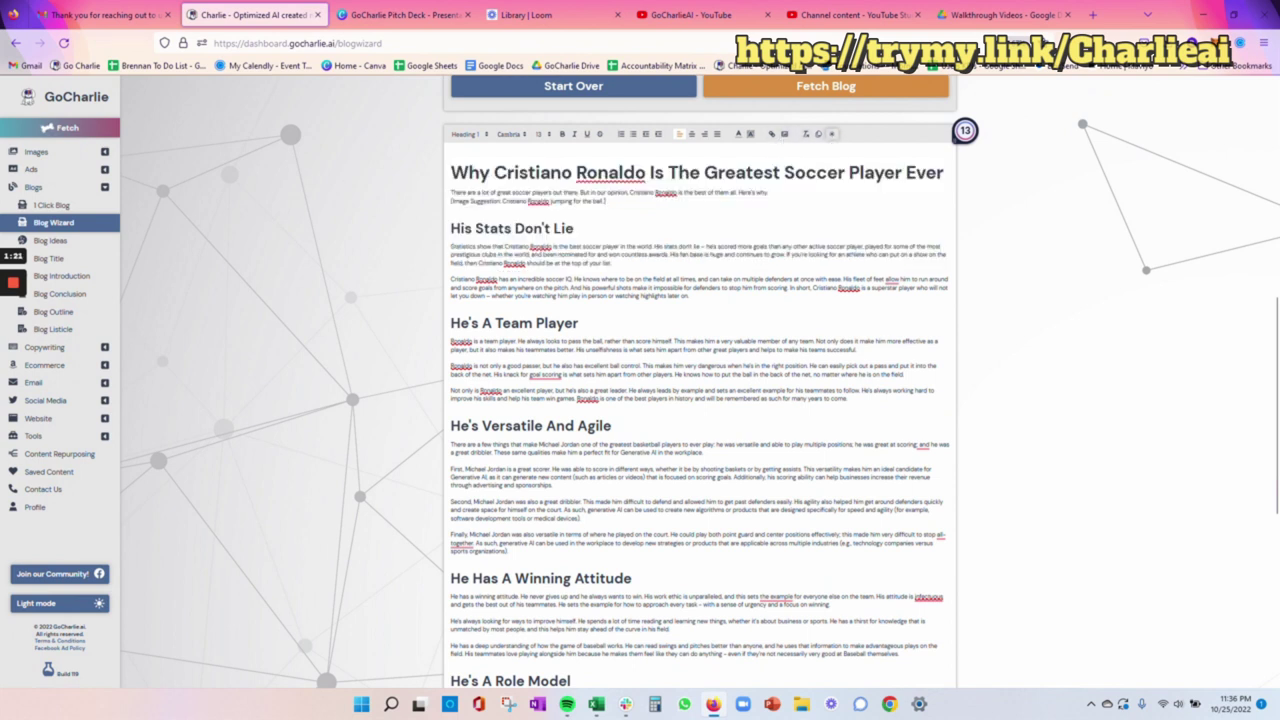
drag(605, 201, 450, 201)
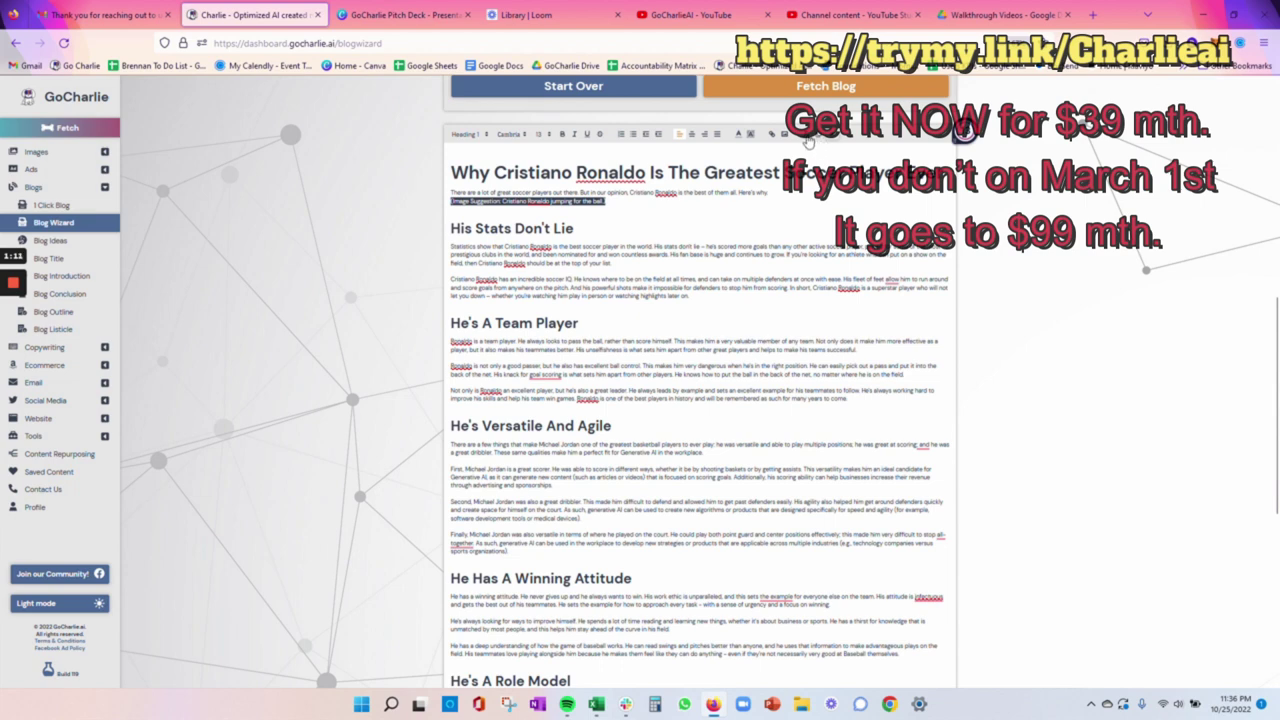
scroll(963, 128, down, 2)
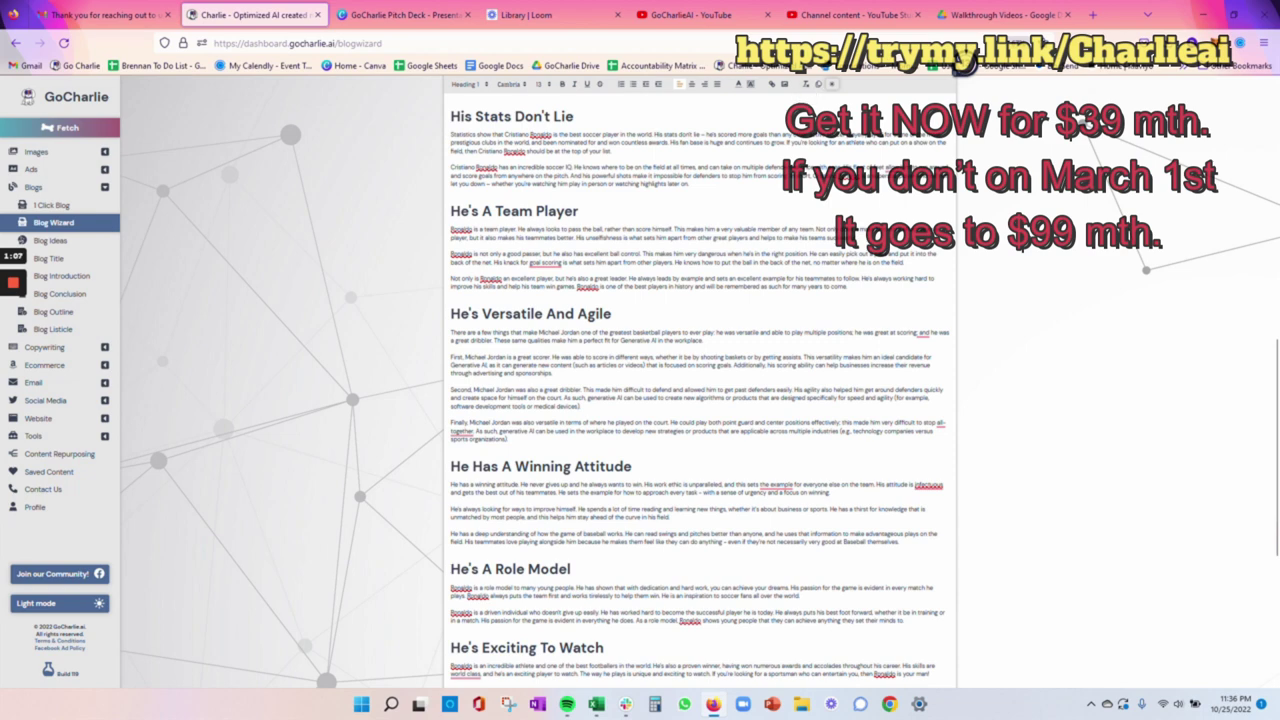
click(817, 86)
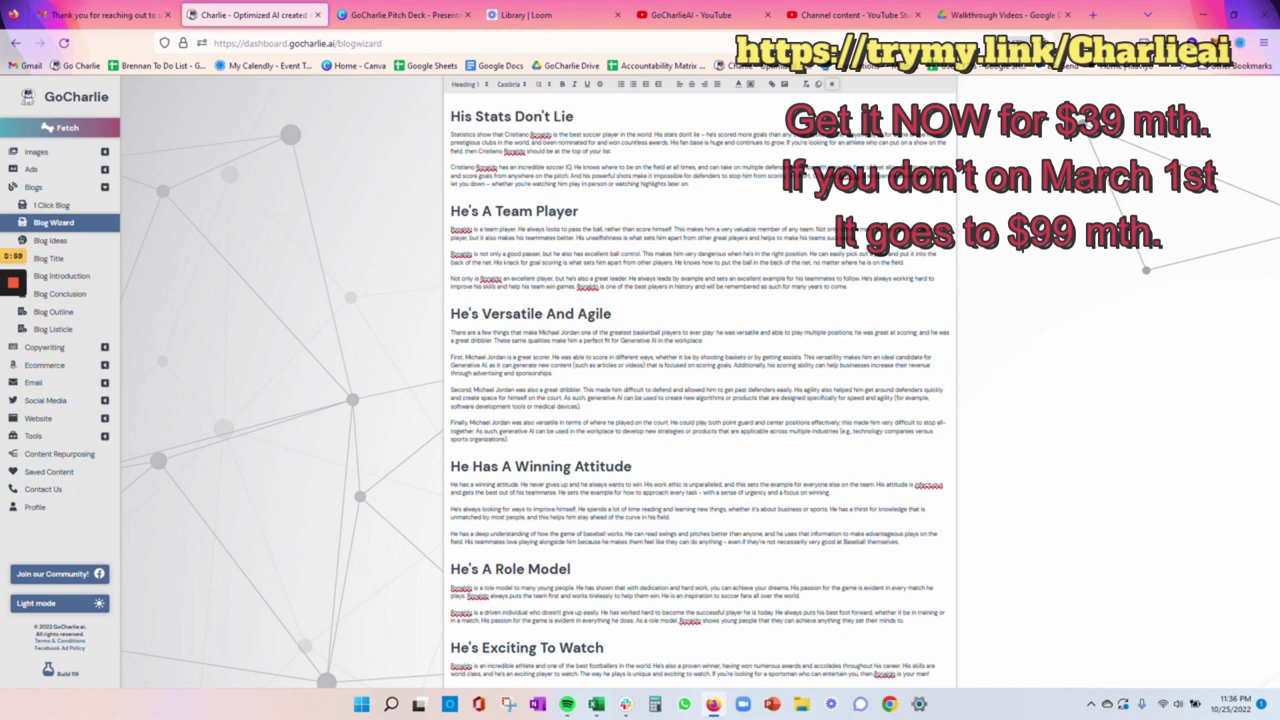
Give the generated blog post a thumbs-up rating.
scroll(531, 640, down, 5)
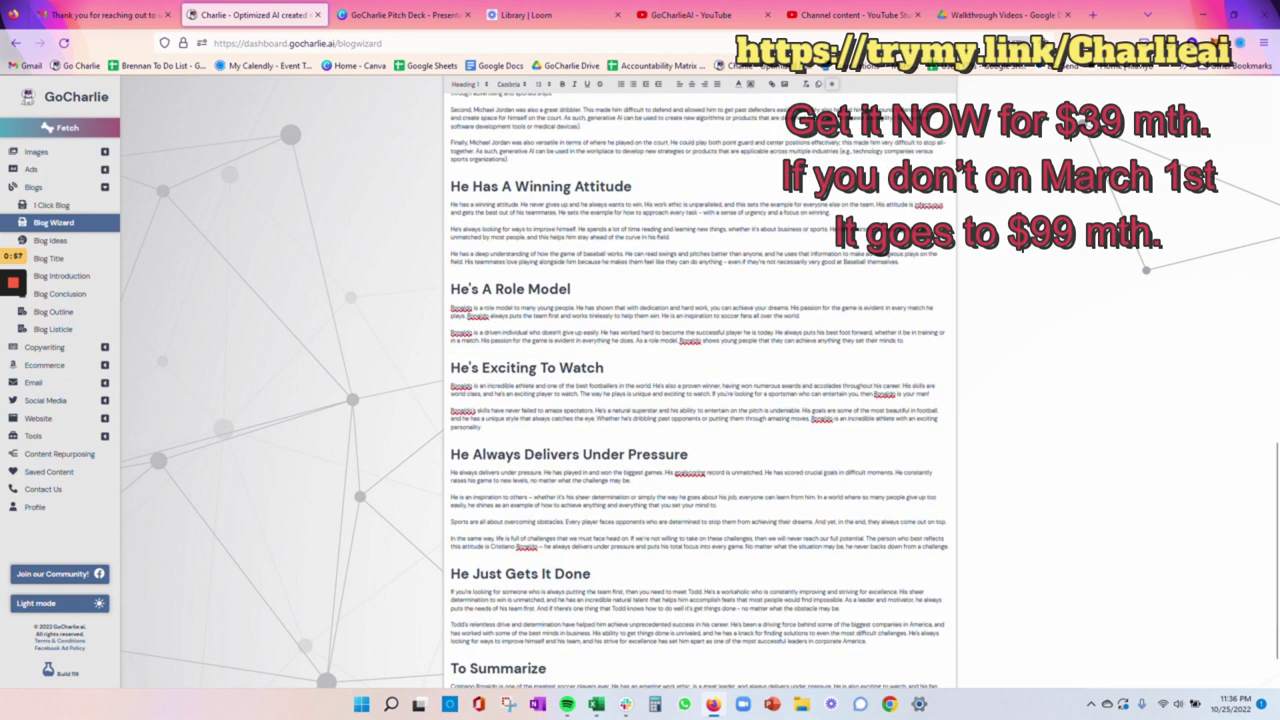
click(531, 669)
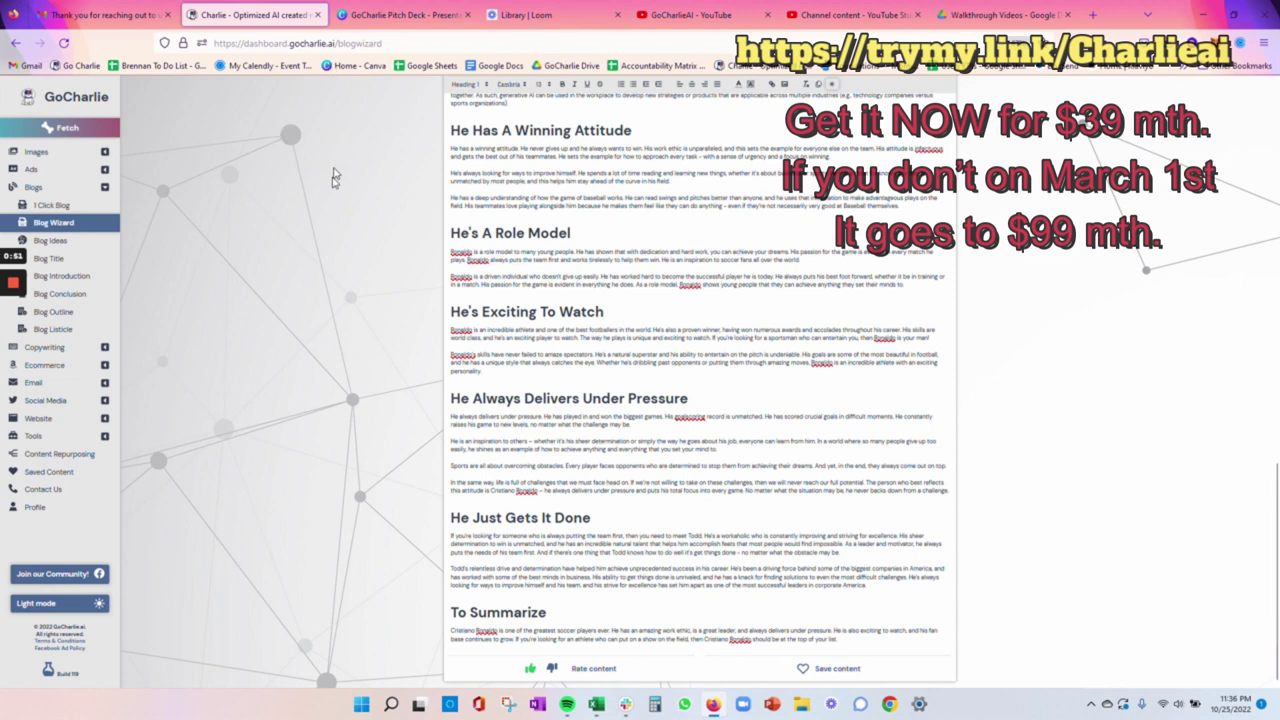
scroll(336, 178, up, 5)
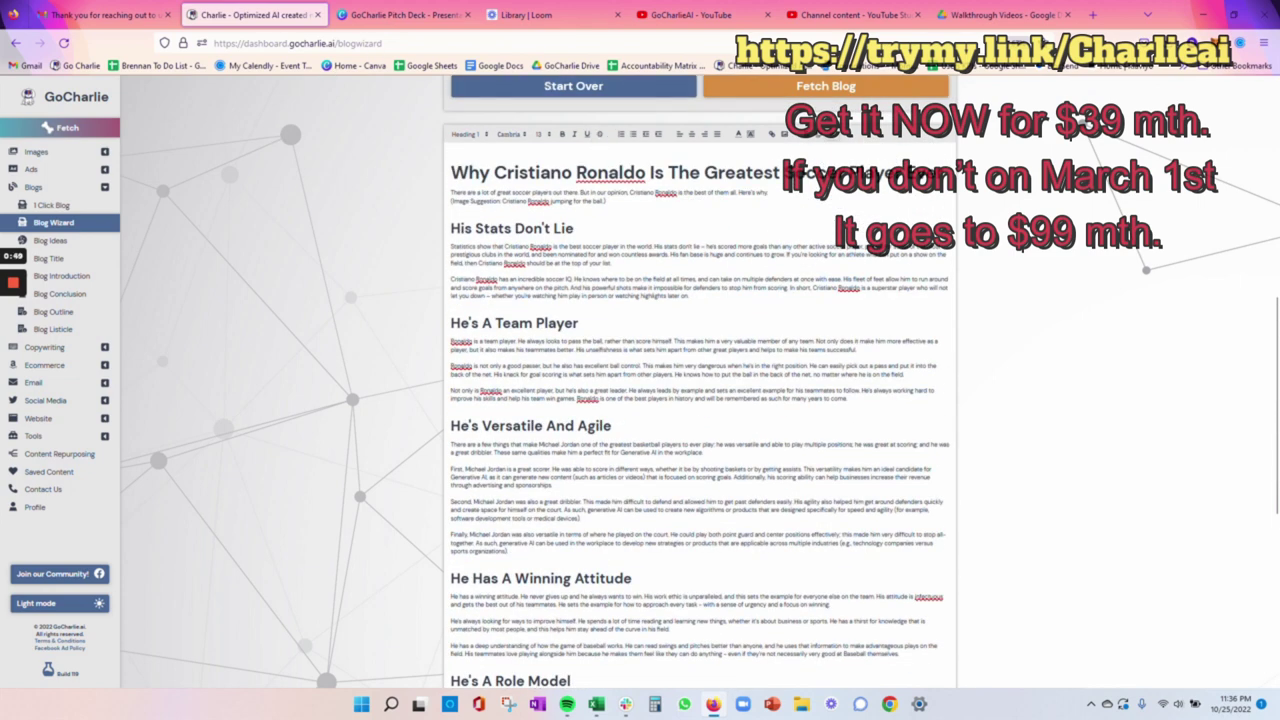